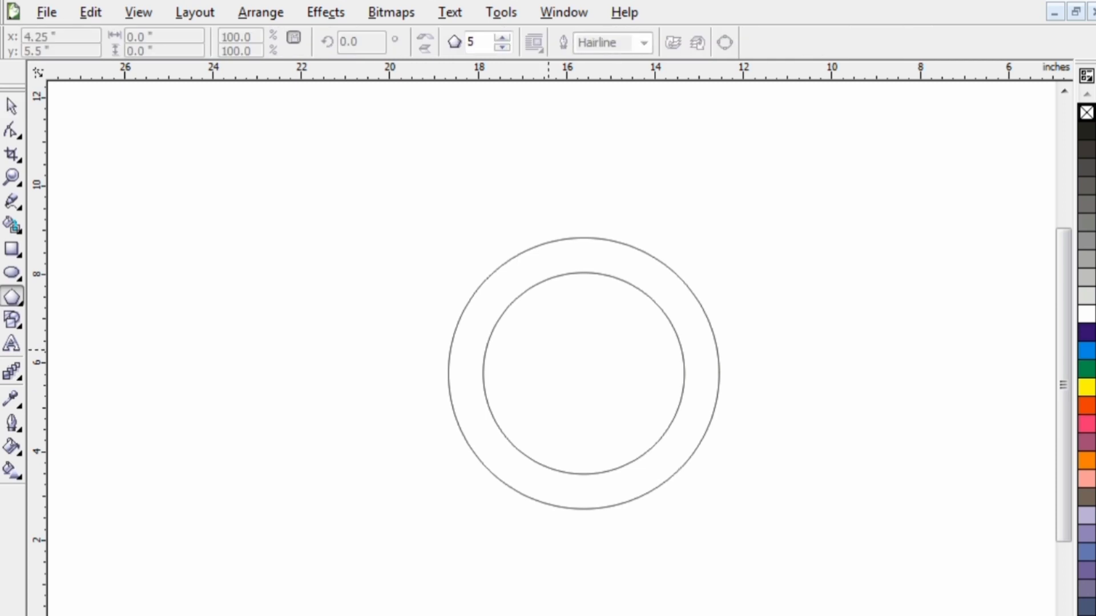
Draw a six-sided polygon about 3.4 by 4.1 inches and move it over the upper-left part of the two circles
left_click_drag(548, 330, 714, 494)
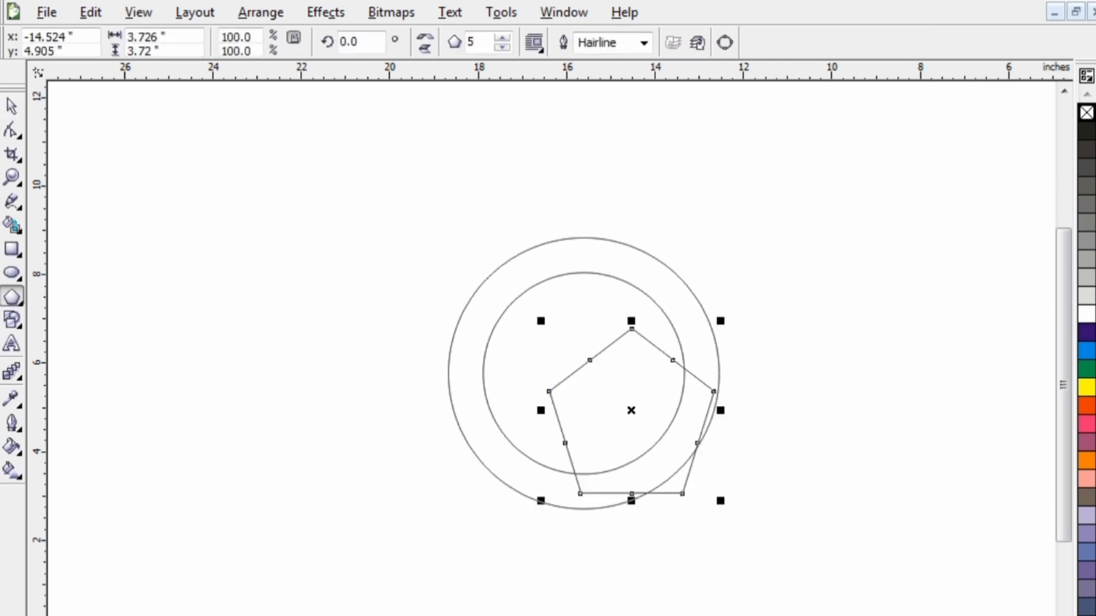
left_click(503, 37)
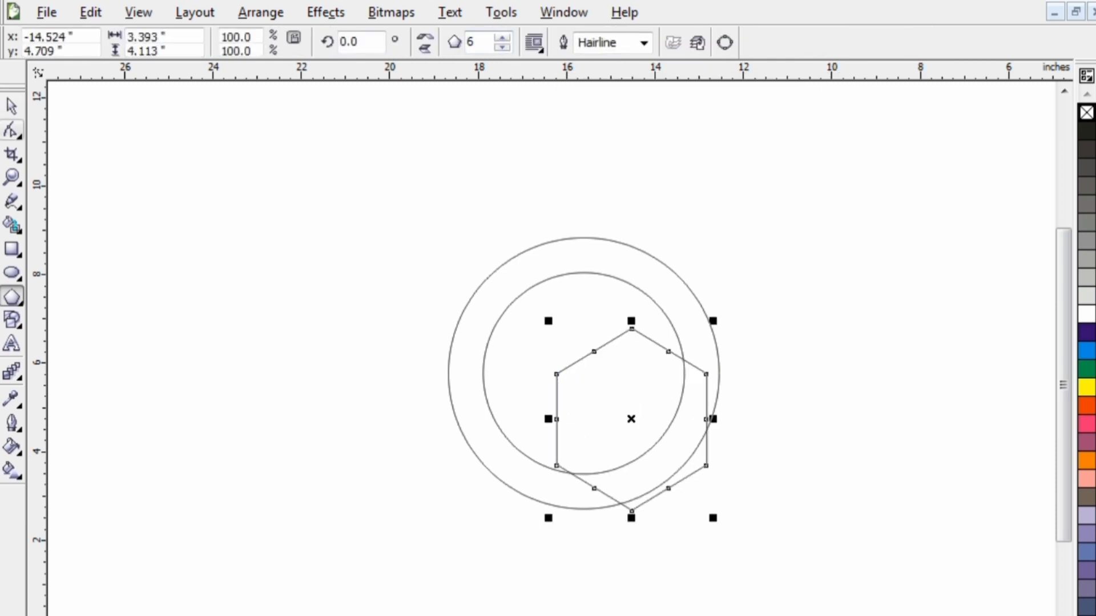
left_click(12, 107)
left_click_drag(602, 410, 500, 325)
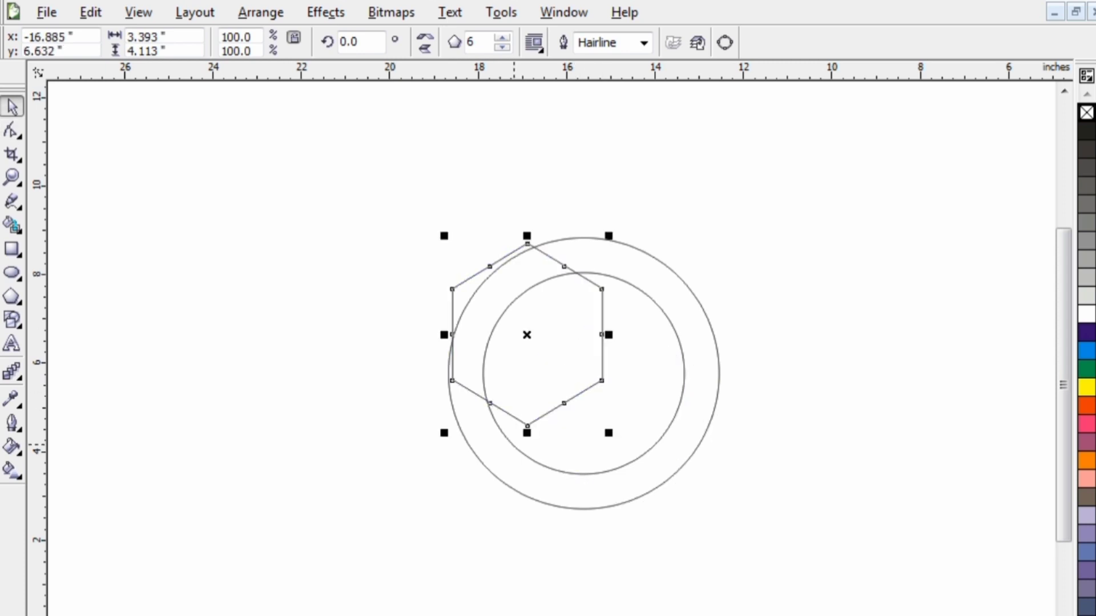
Stretch the hexagon downward to about 8.37 inches tall and centre it horizontally on the circles, with its upper tip inside the inner circle
left_click_drag(526, 433, 527, 615)
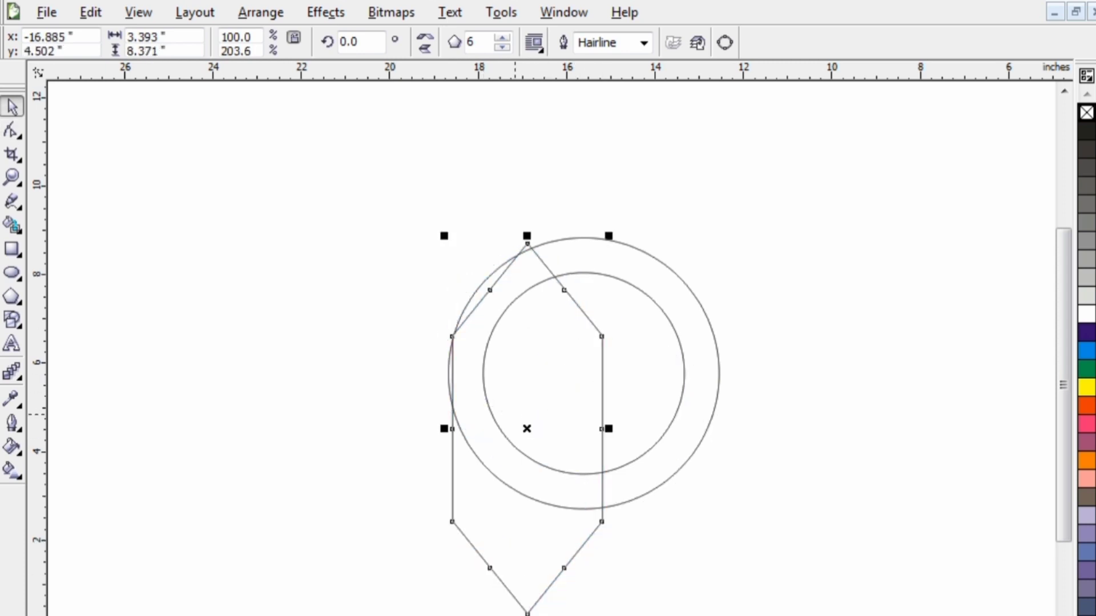
left_click_drag(527, 429, 556, 531)
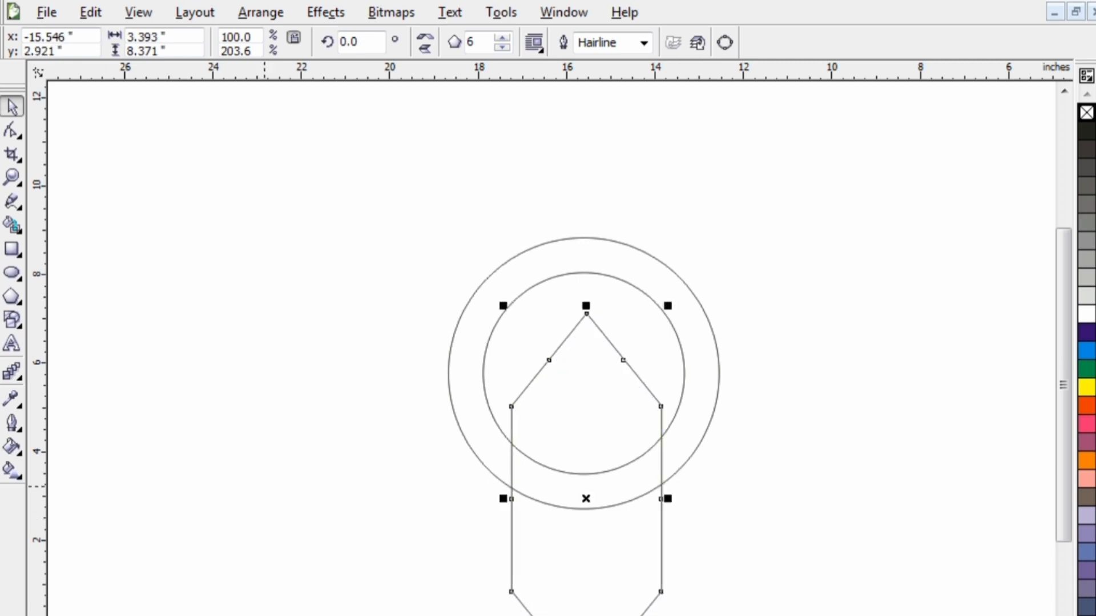
key("Escape")
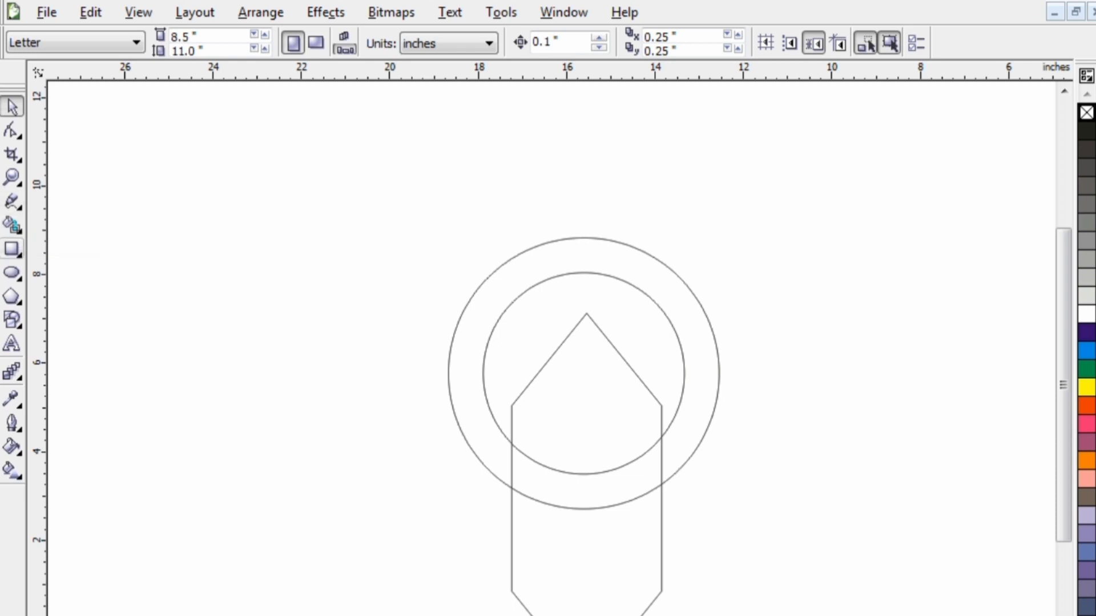
left_click(13, 201)
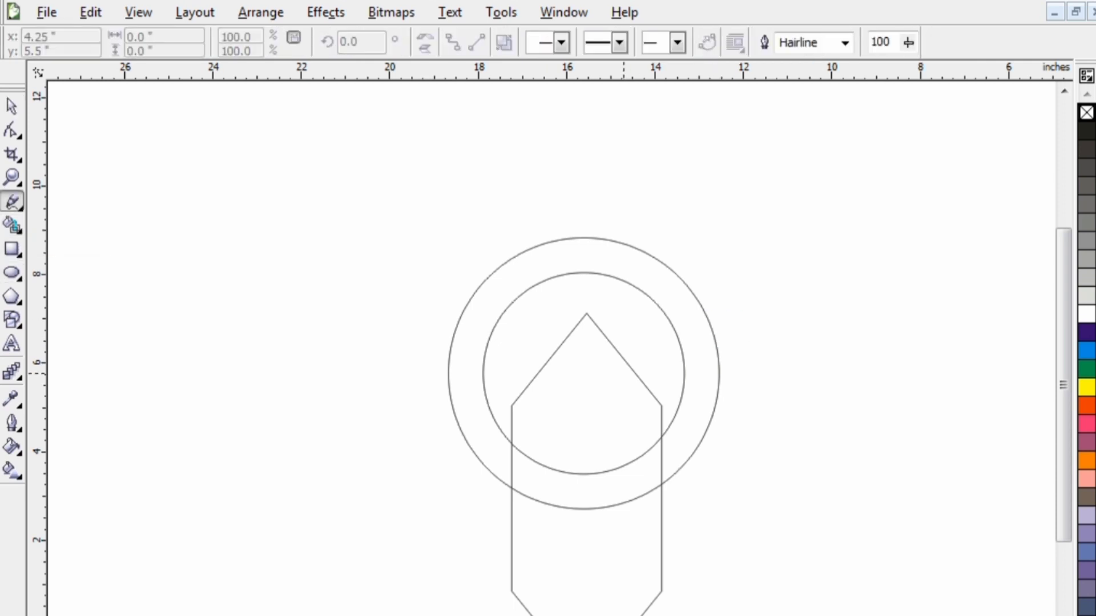
mouse_move(641, 382)
left_mouse_down()
mouse_move(643, 482)
mouse_move(618, 516)
left_mouse_up()
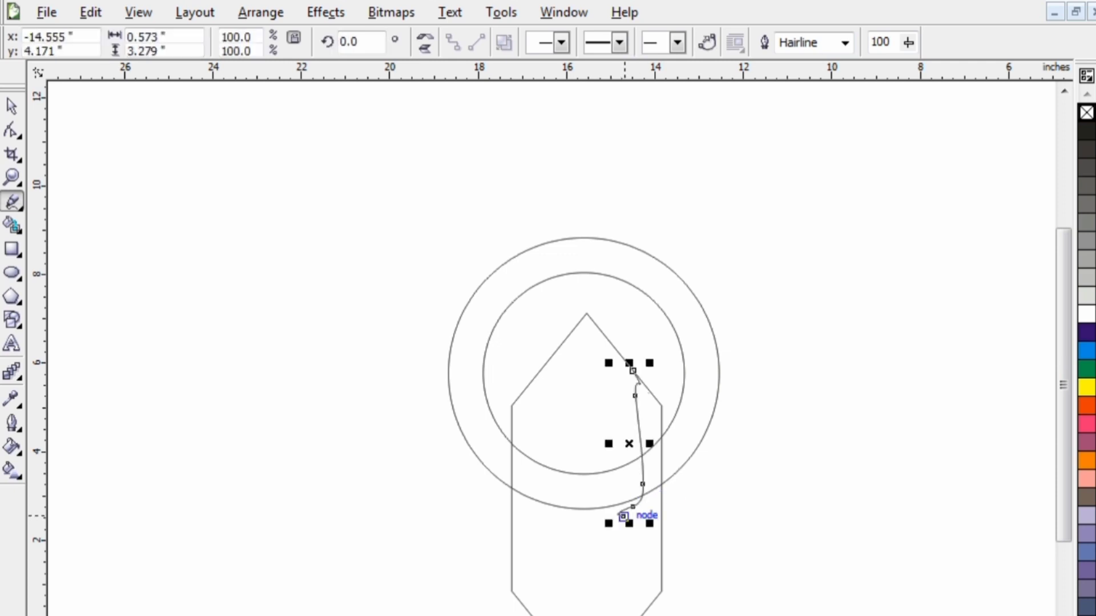
key("ctrl+z")
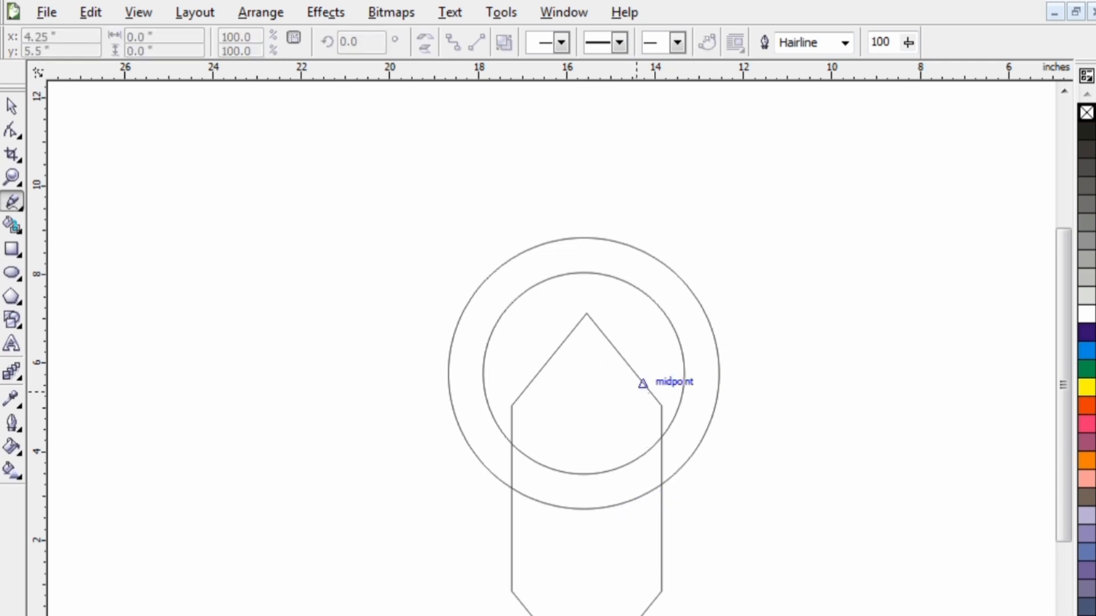
left_click(643, 383)
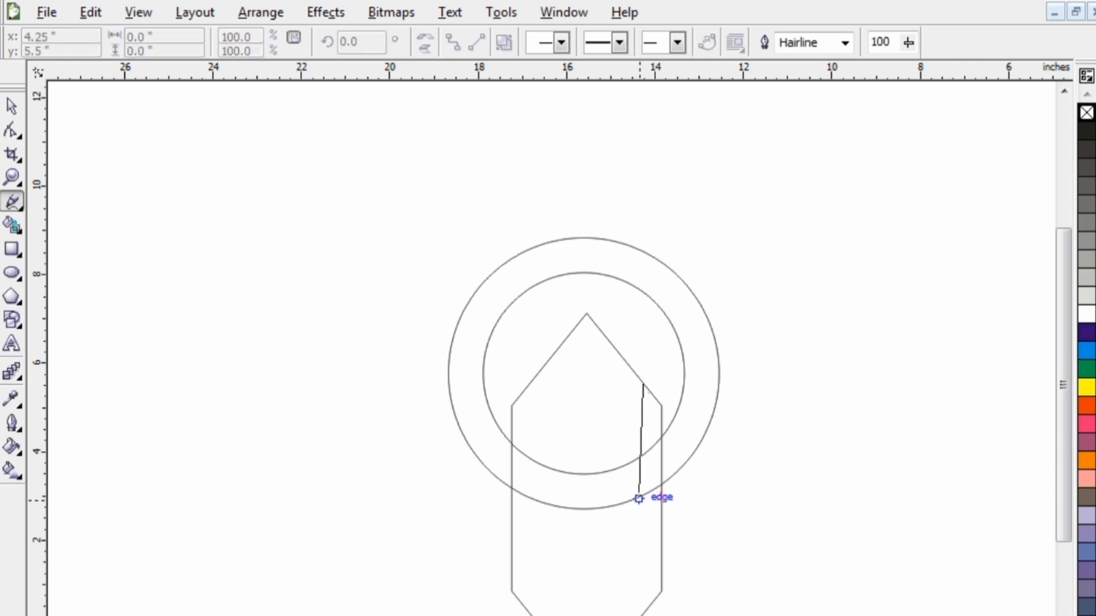
left_click(643, 503)
key("ctrl+z")
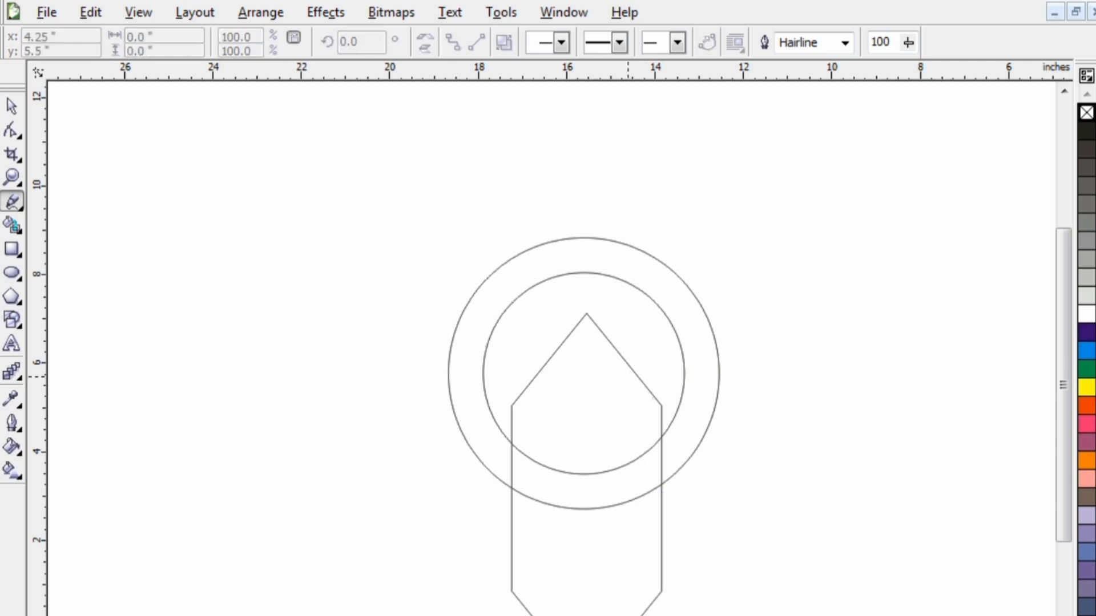
Draw two near-vertical freehand lines about 2.9 inches long, one from each upper slope of the hexagon down to the outer circle's lower edge
left_click_drag(637, 376, 638, 505)
left_click(637, 506)
left_click(637, 507)
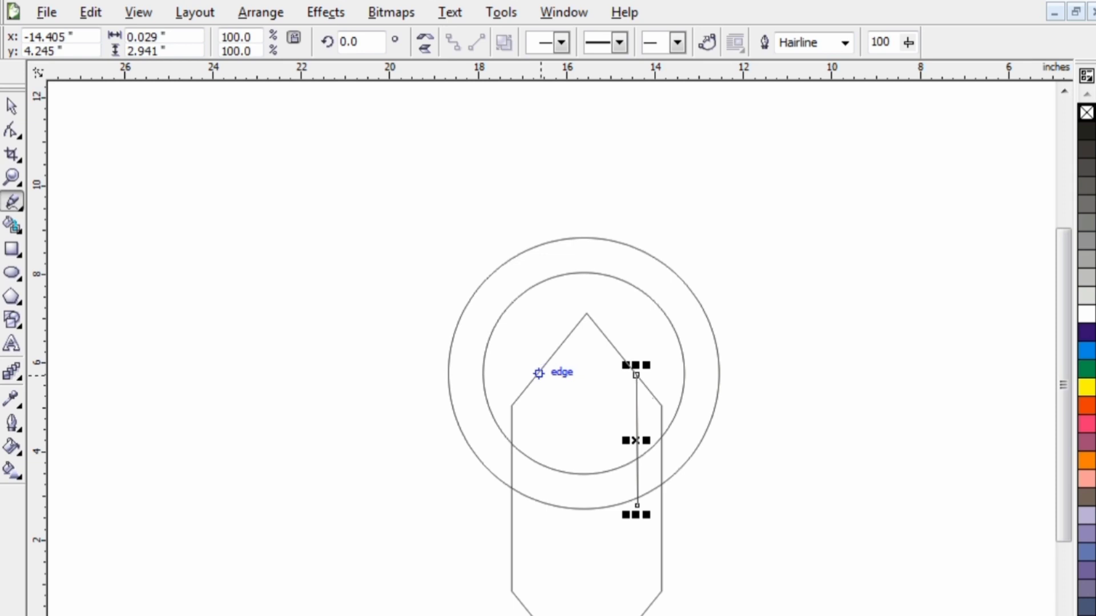
left_click(539, 373)
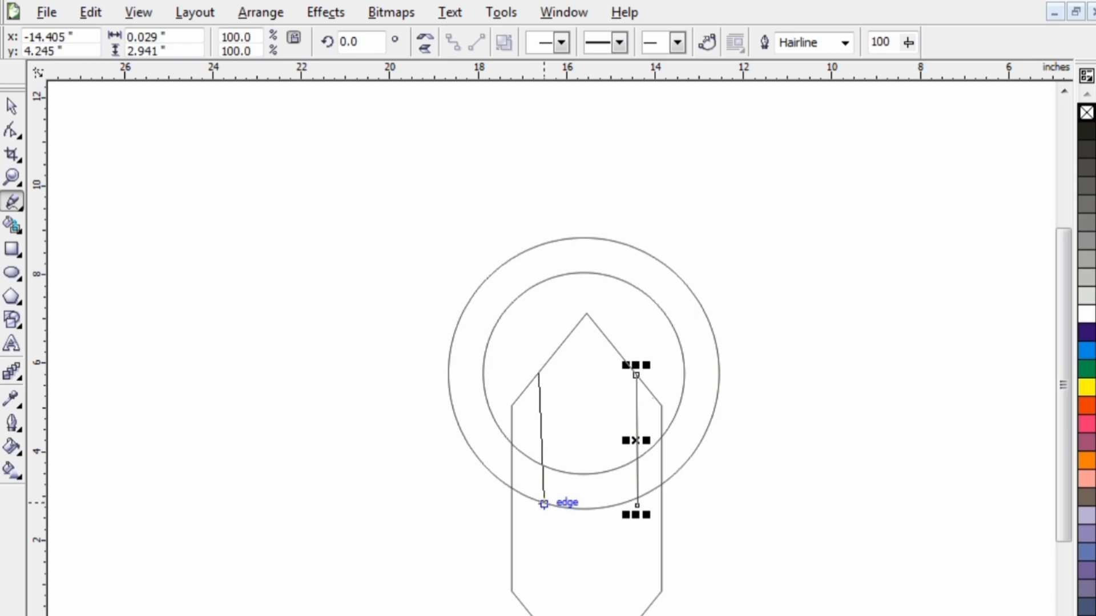
left_click(537, 502)
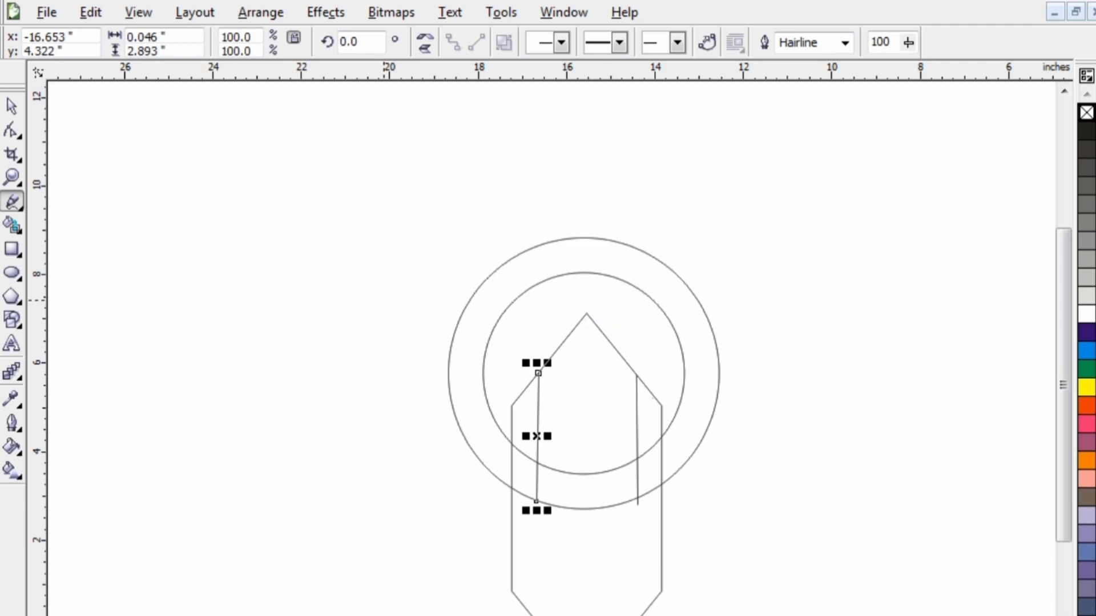
Draw a narrow rectangle about 0.75 by 4.72 inches from just above the hexagon's tip to just below the outer circle
left_click(12, 249)
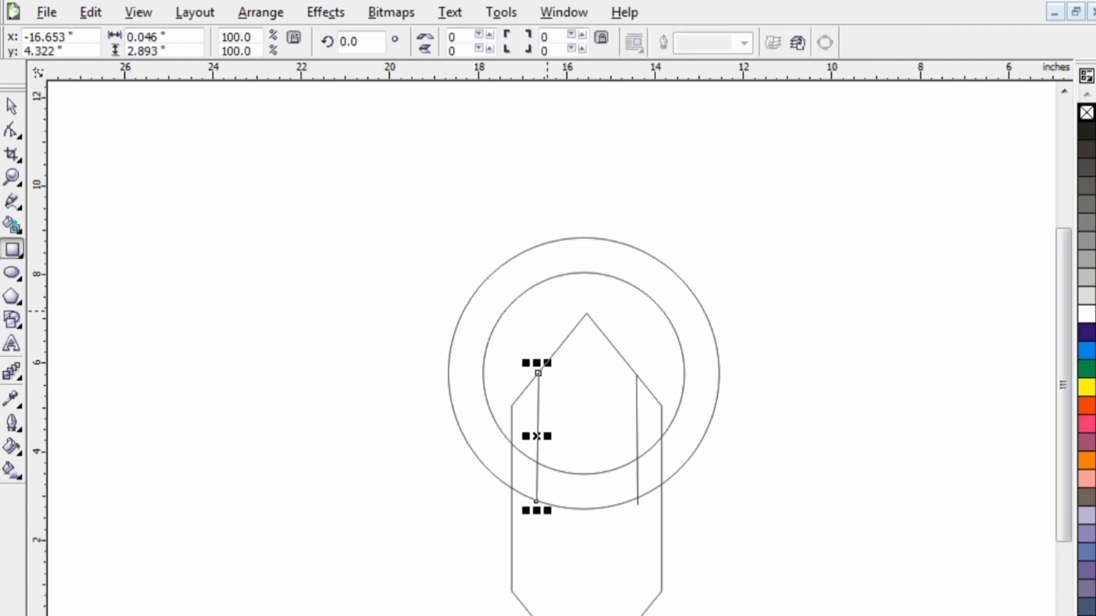
left_click(569, 297)
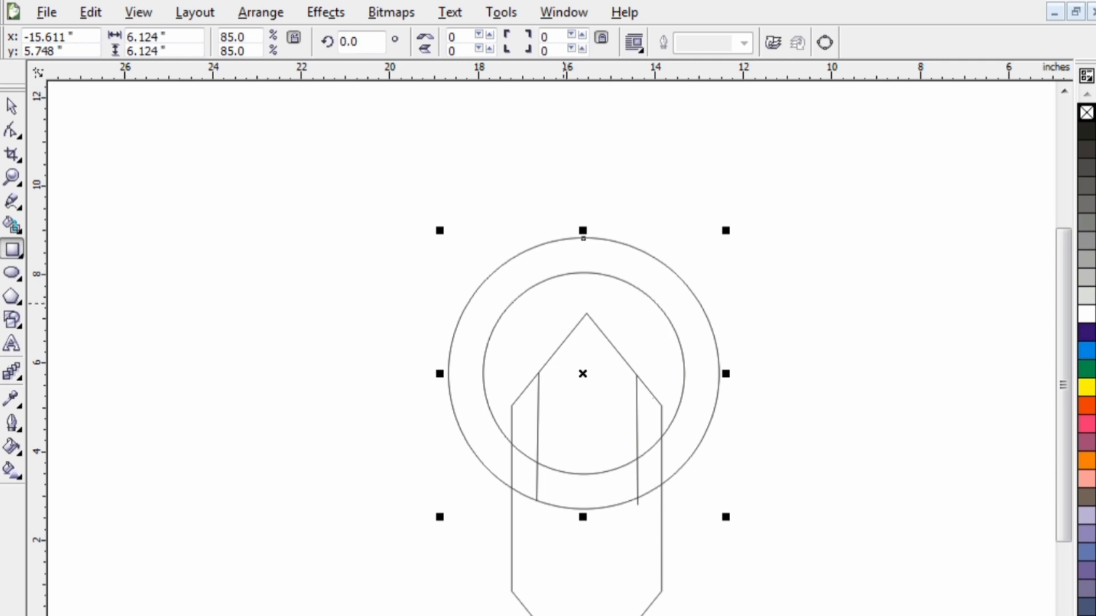
left_click_drag(570, 308, 604, 516)
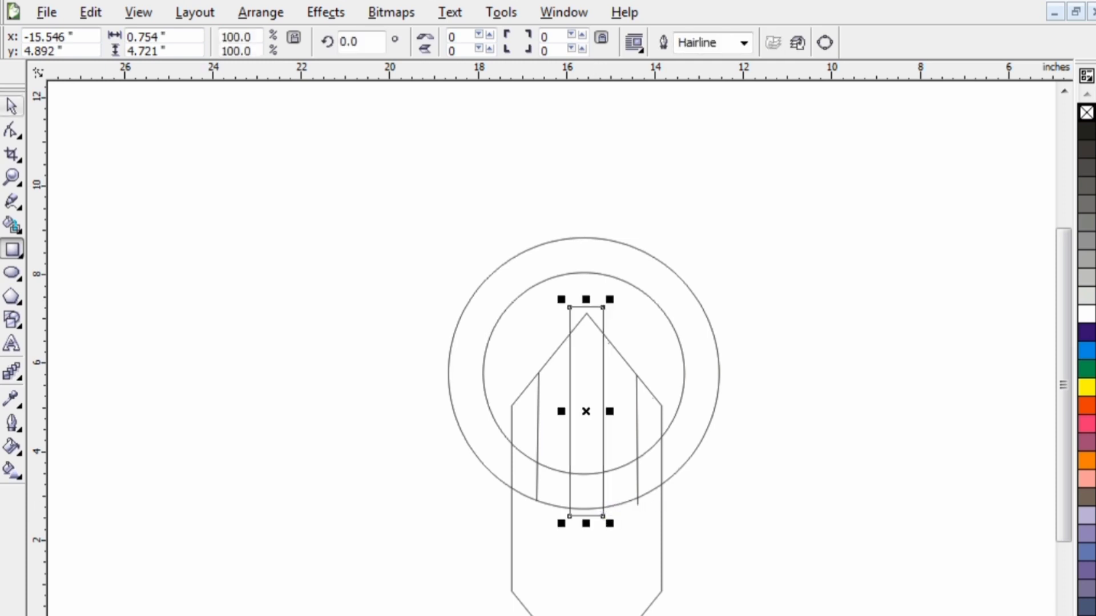
left_click(12, 106)
key("Escape")
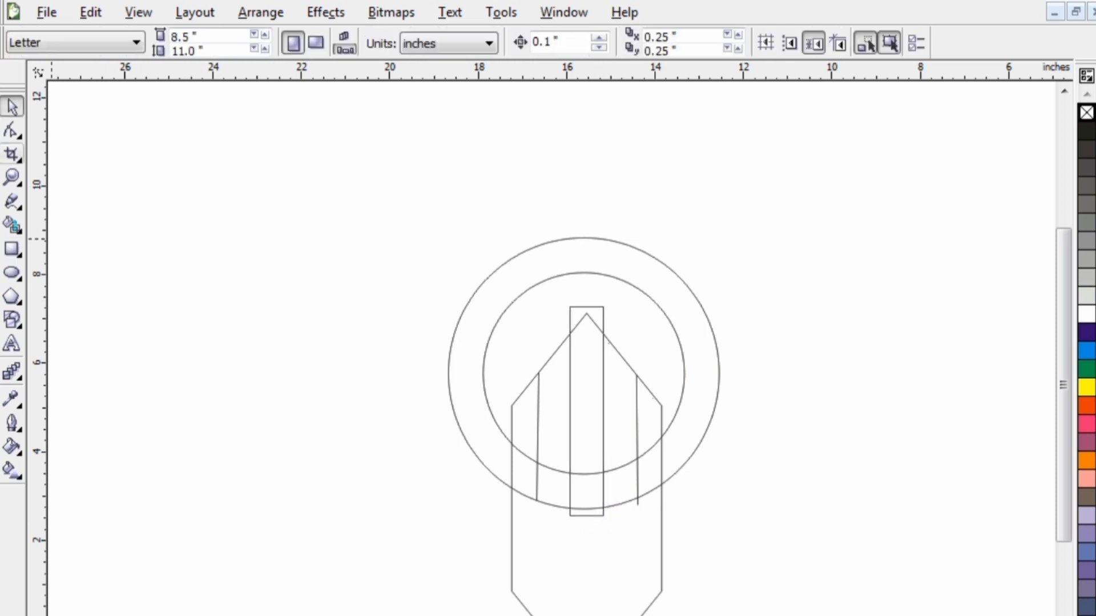
Smart-fill the five vertical strips of the hexagon inside the outer circle with blue, leaving the area between the circles unfilled
left_click(11, 225)
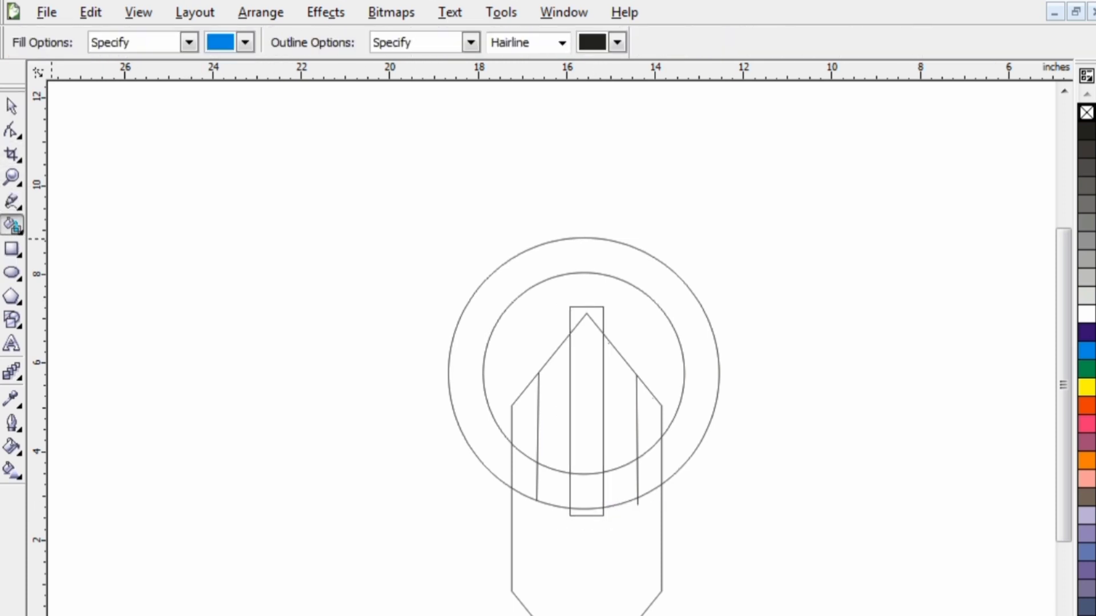
left_click(524, 411)
left_click(557, 410)
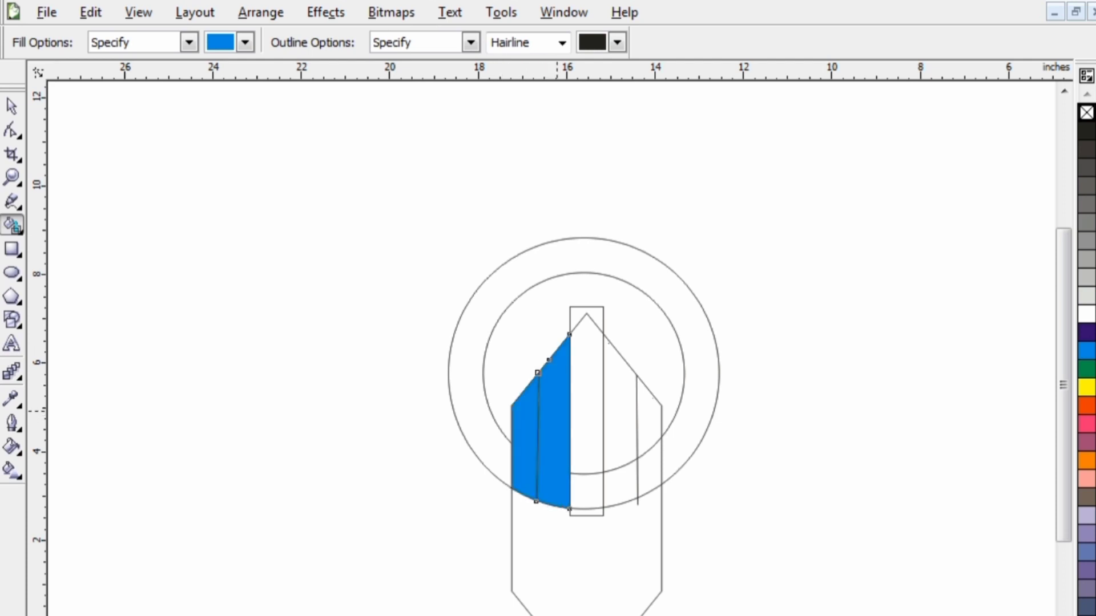
left_click(584, 407)
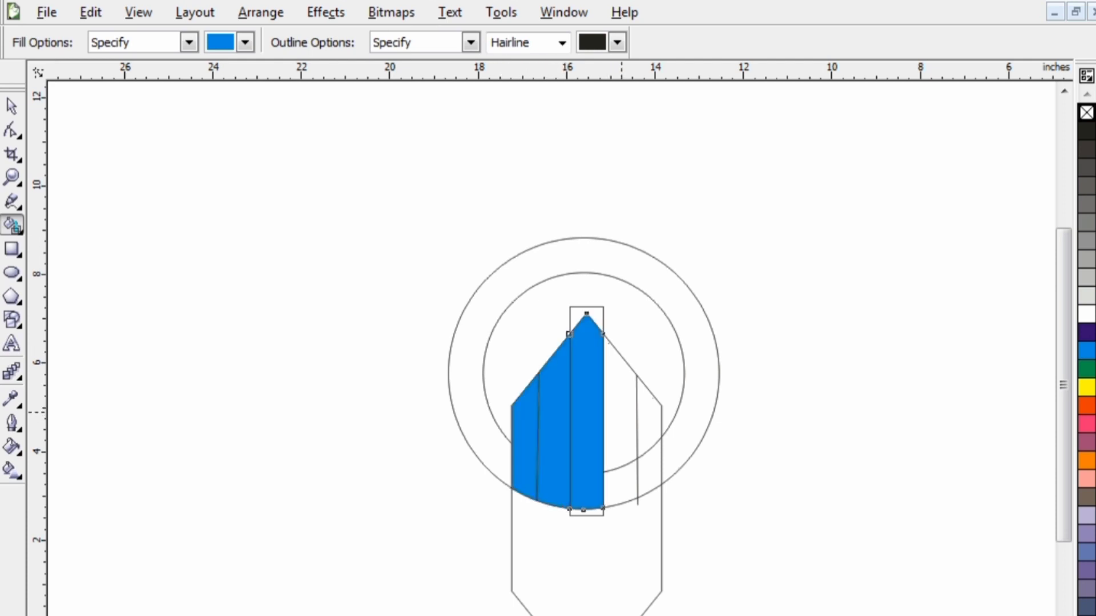
left_click(621, 414)
left_click(650, 423)
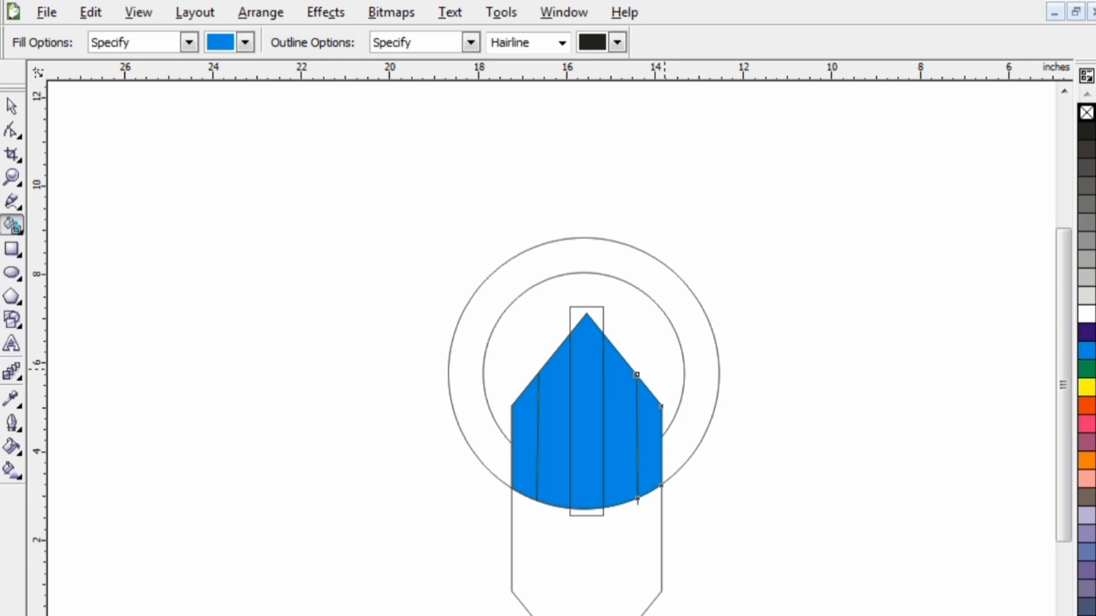
left_click(712, 364)
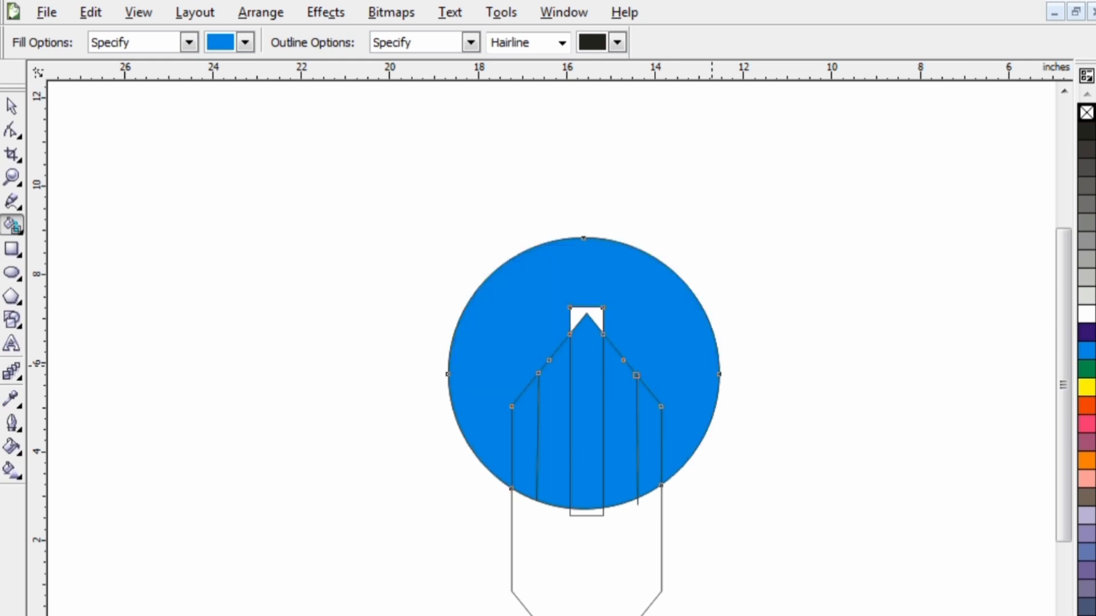
key("ctrl+z")
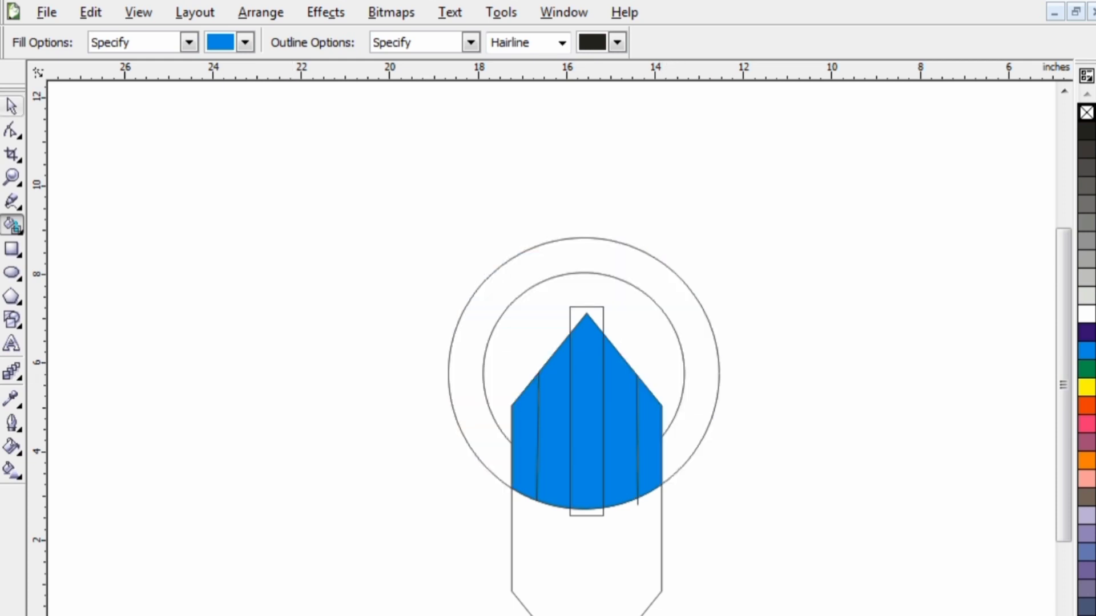
Move the tall hexagon outline off the artwork to the empty area right of the circles
left_click(12, 107)
left_click_drag(661, 542, 983, 520)
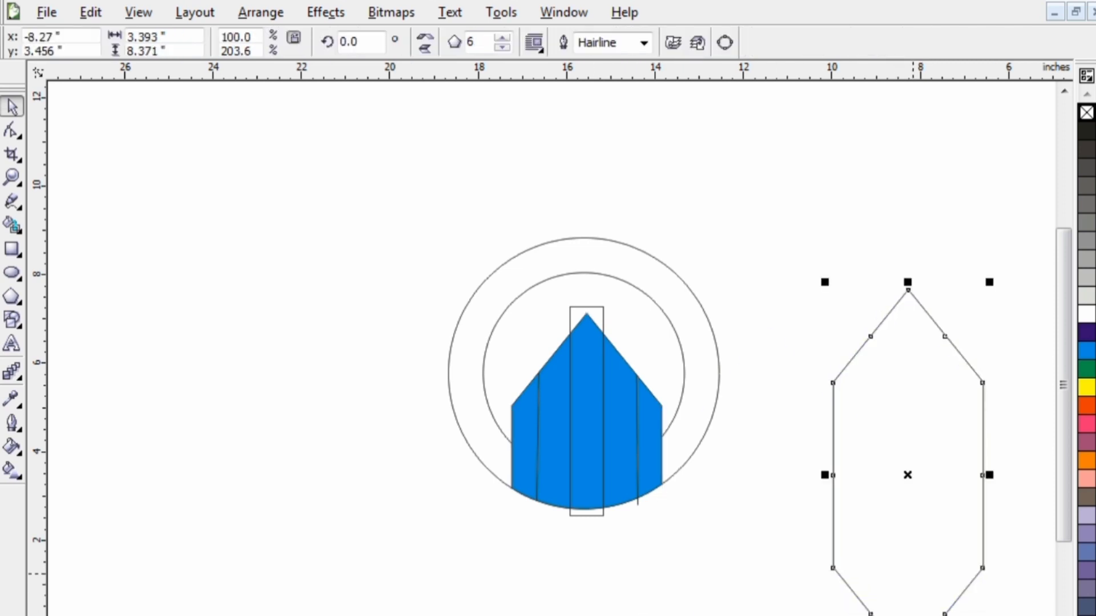
left_click_drag(586, 411, 947, 453)
left_click_drag(588, 303, 717, 374)
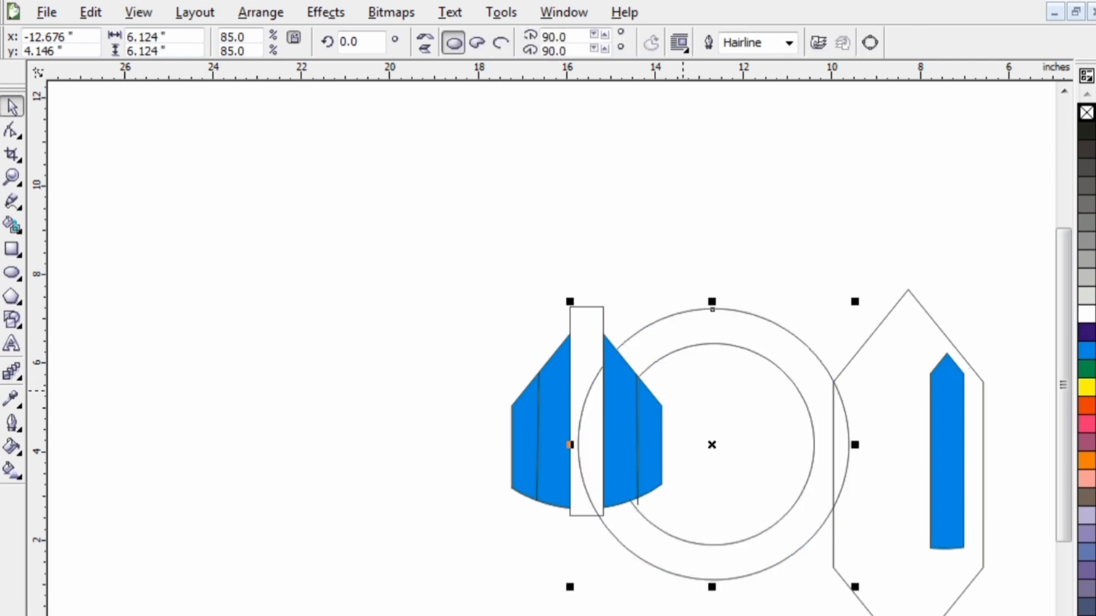
key("ctrl+z")
key("ctrl+z")
key("Escape")
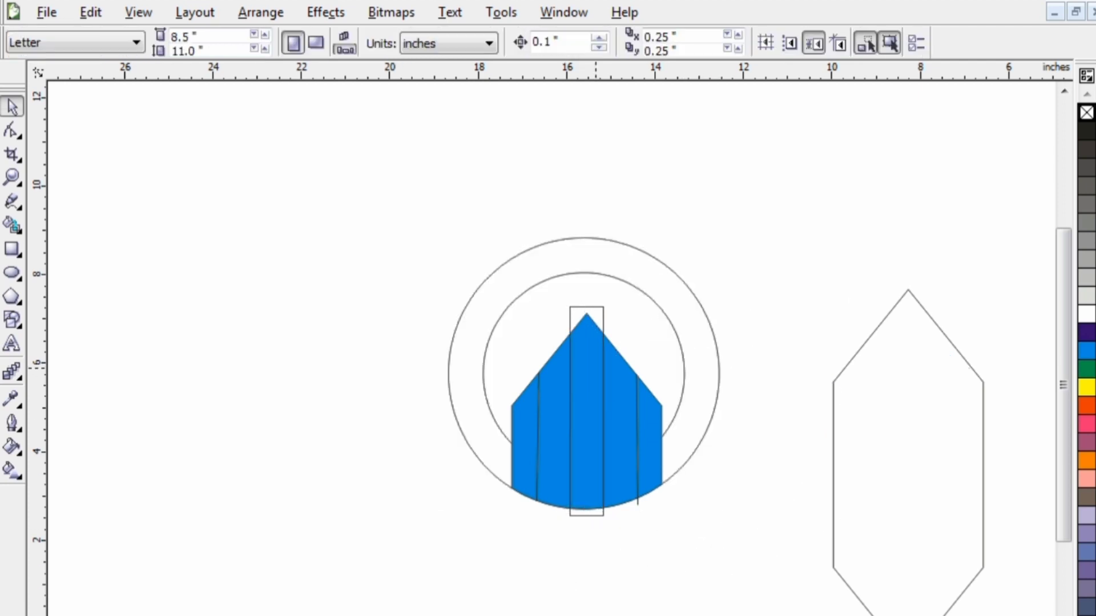
Shift the circles slightly down and right, and move the narrow rectangle off the blue strips onto the hexagon outline
left_click_drag(600, 304, 617, 319)
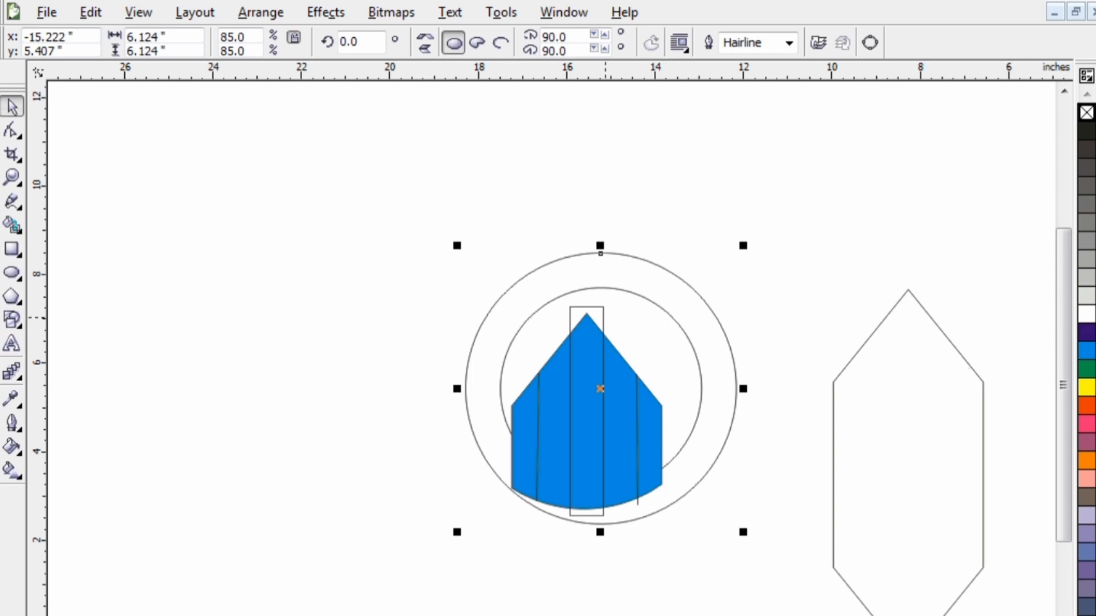
scroll(605, 318, "up", 3)
left_click(542, 346)
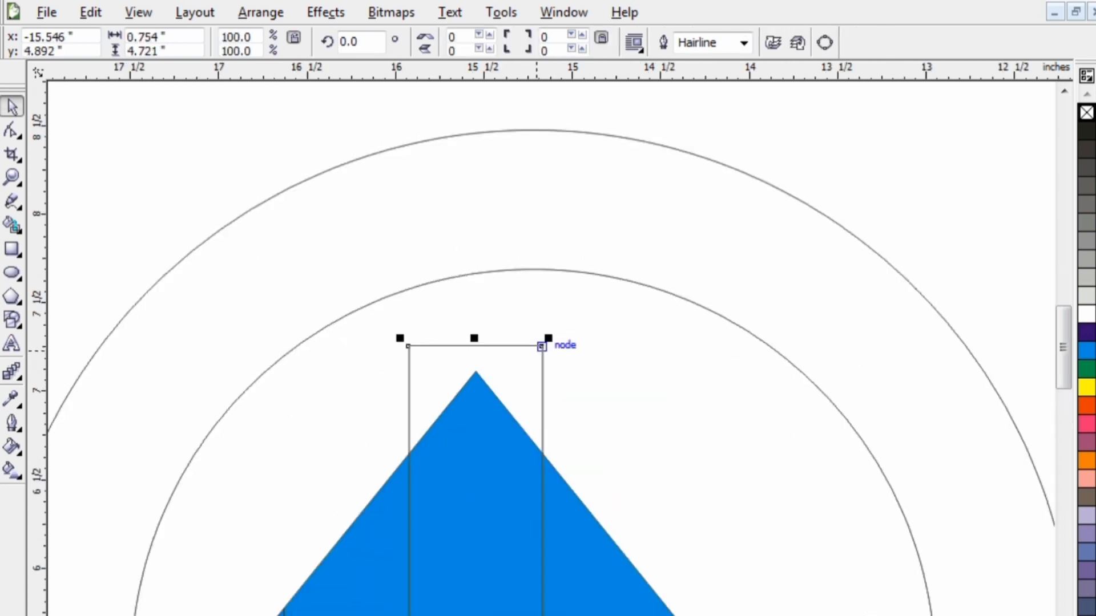
scroll(541, 346, "down", 3)
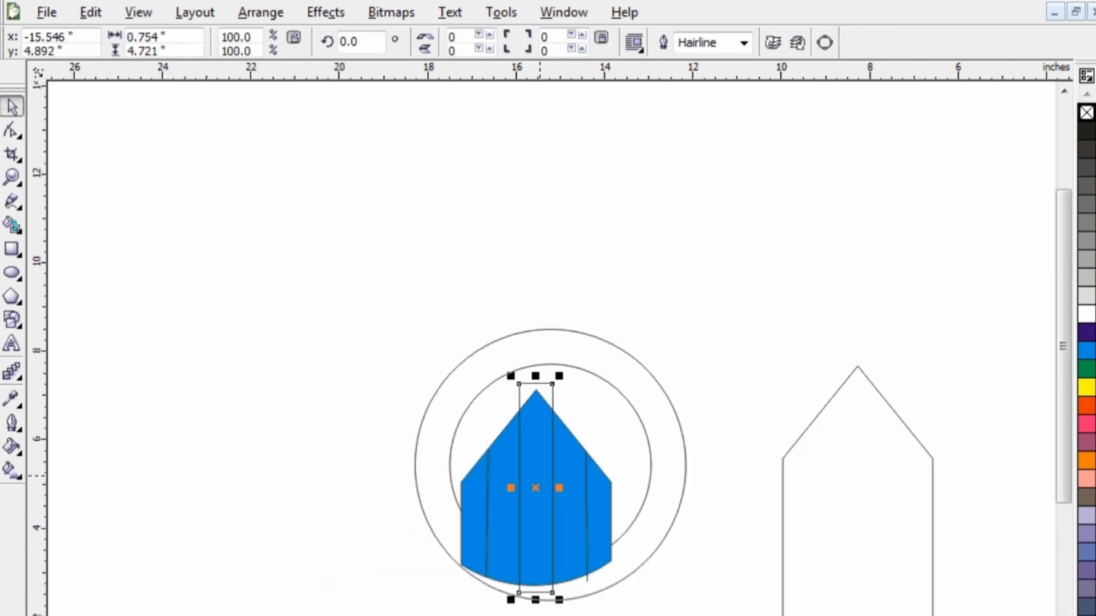
left_click_drag(539, 483, 841, 493)
left_click(395, 505)
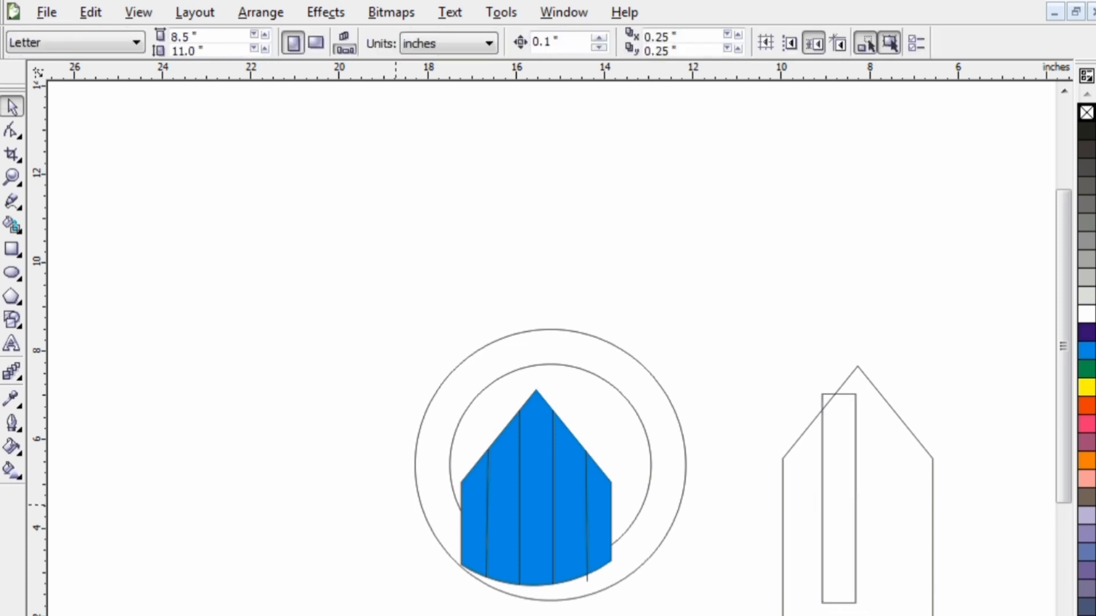
Delete the two blue strips on either side of the central strip
left_click(504, 529)
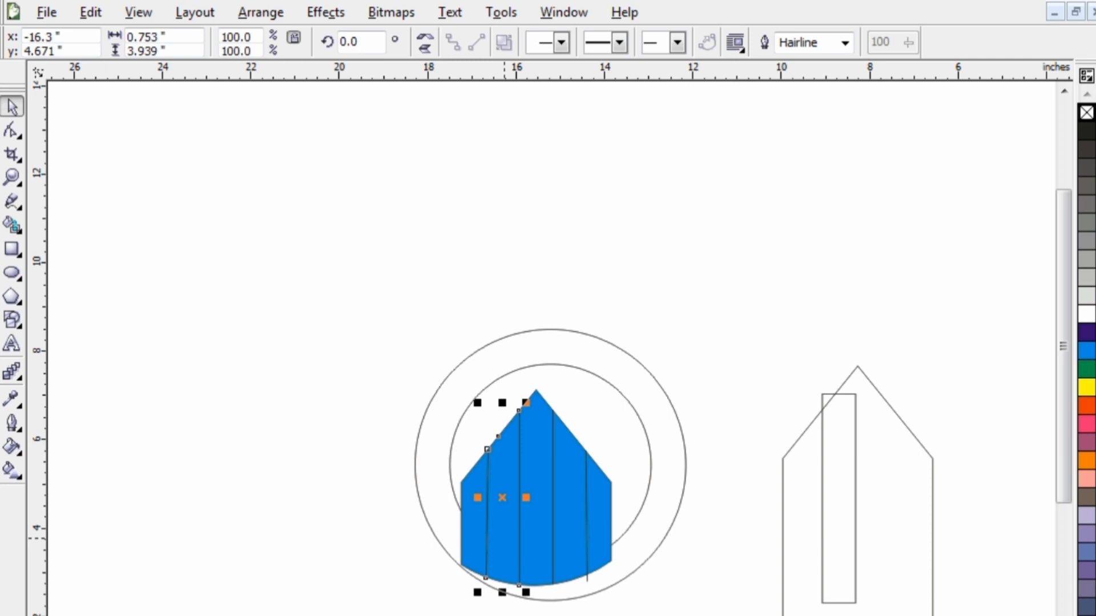
key("Delete")
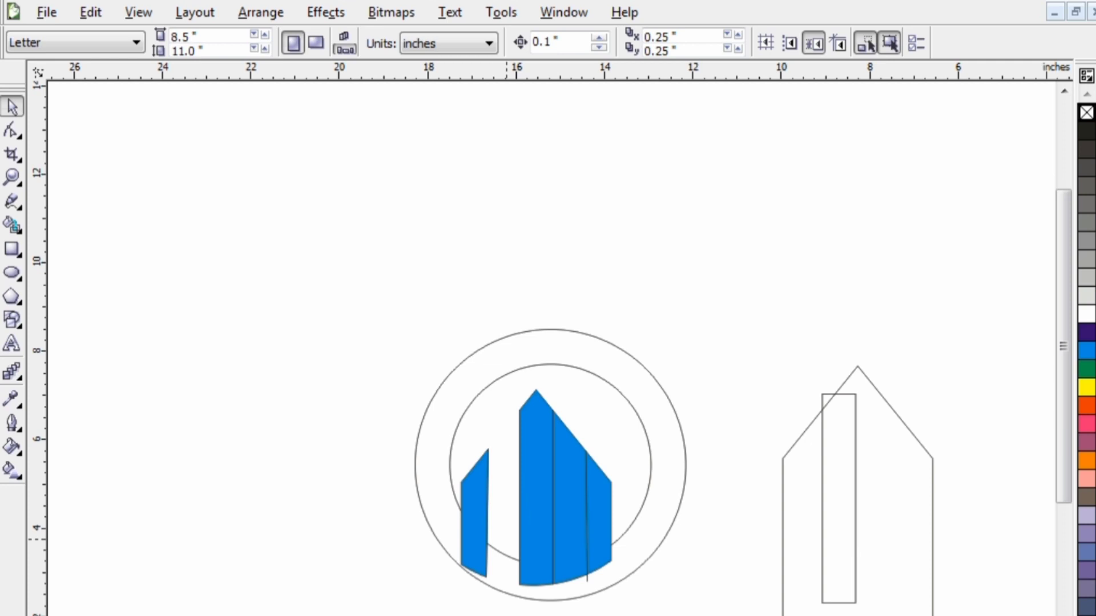
left_click(568, 522)
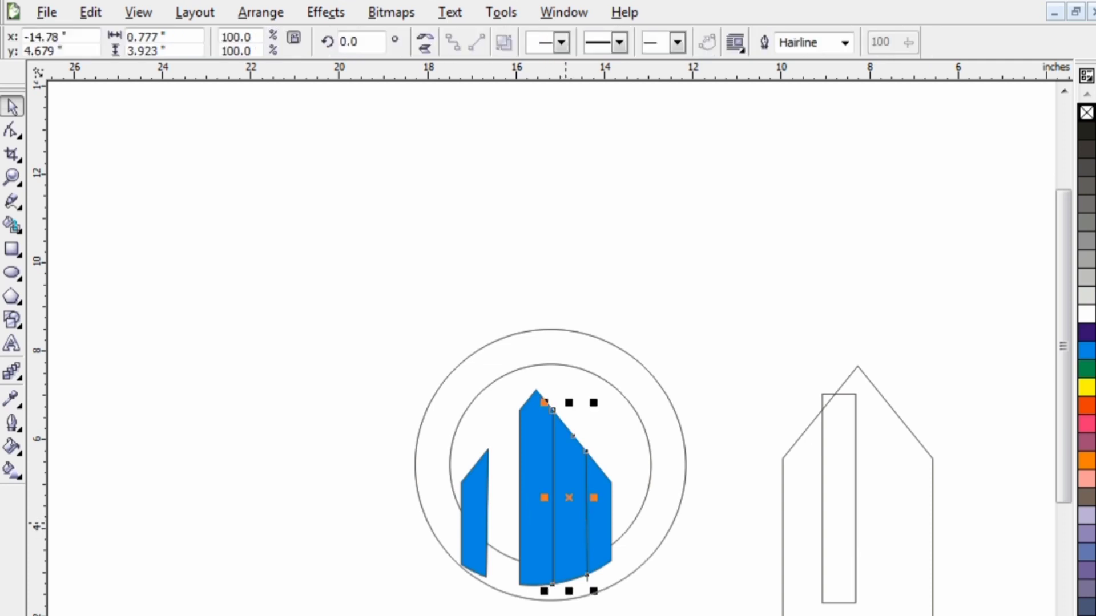
key("Delete")
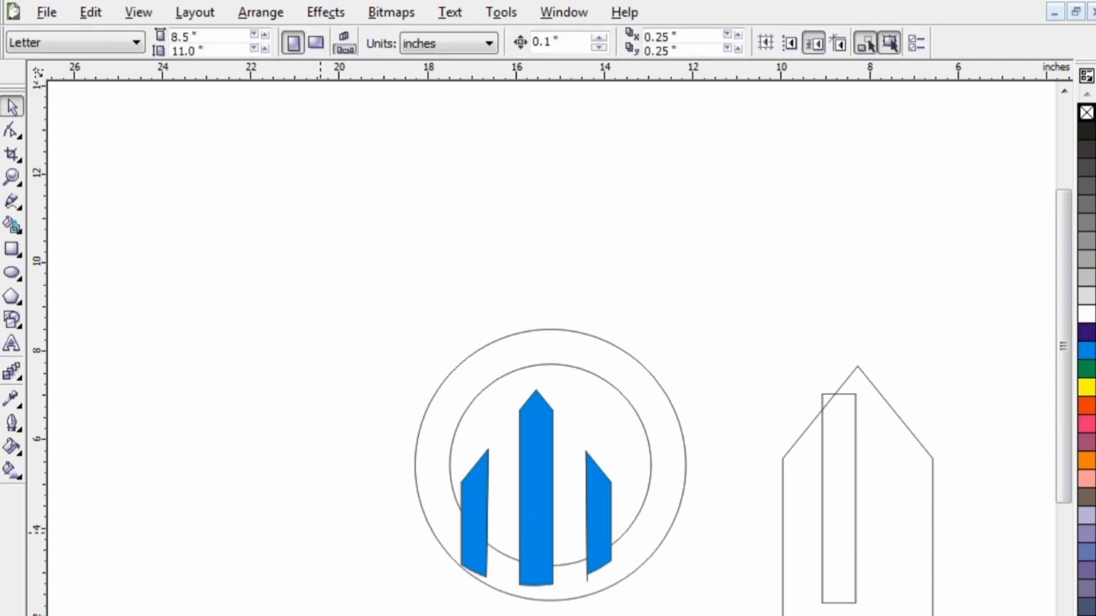
Move the two concentric circles so the inner circle's lower edge lines up with the bottom of the blue strips
scroll(280, 594, "up", 1)
scroll(491, 384, "down", 1)
left_click_drag(556, 366, 539, 387)
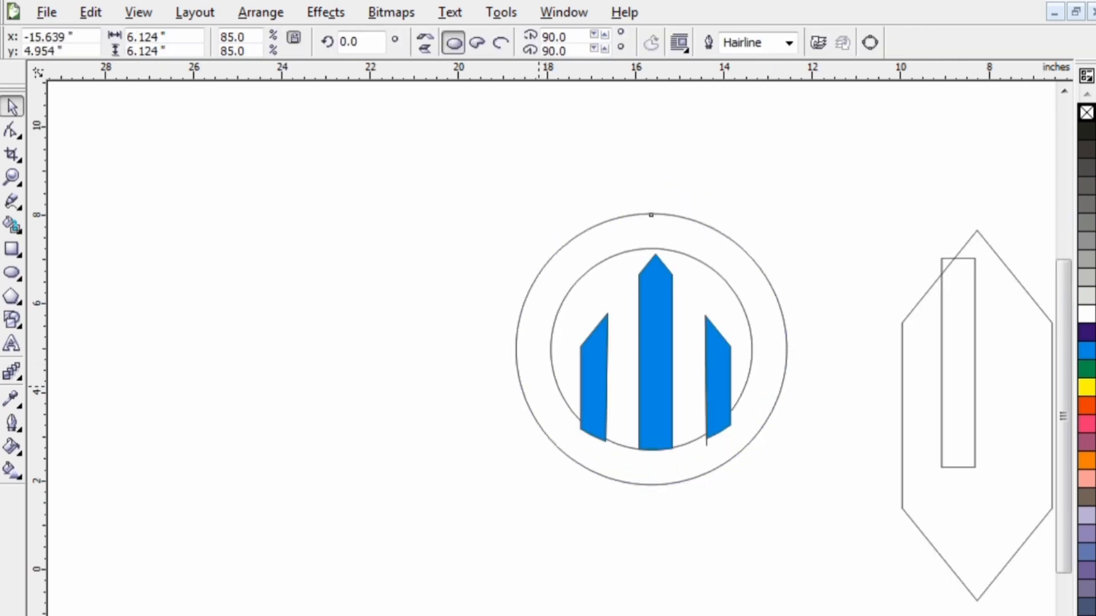
left_click(539, 387)
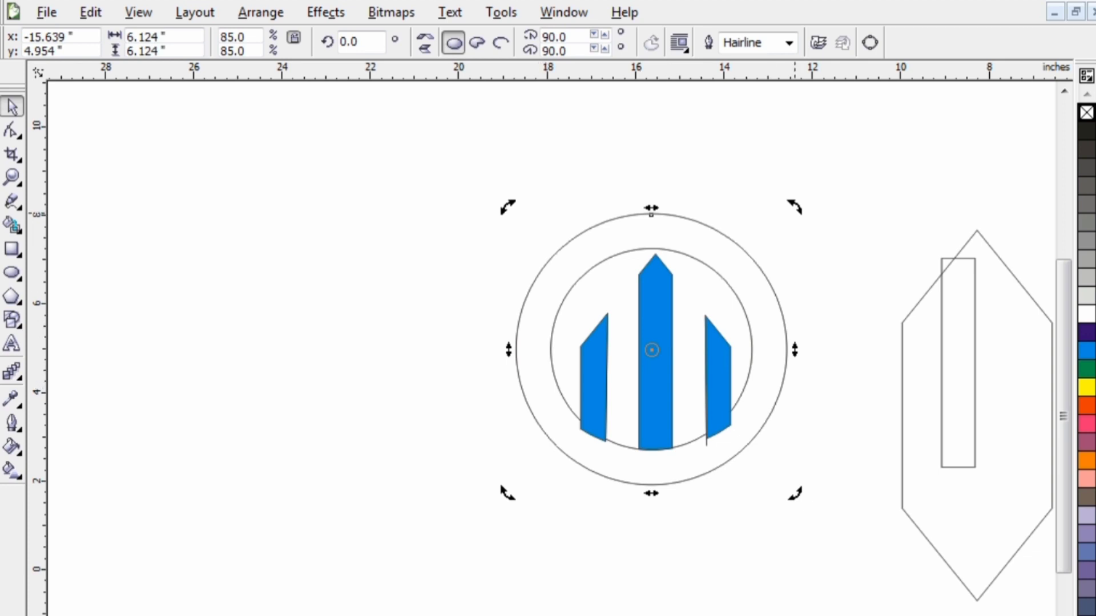
Scale the three blue strips down together to about 3.06 × 3.98 in and nudge them left to center them in the circles
left_click(844, 221)
left_click_drag(842, 220, 502, 458)
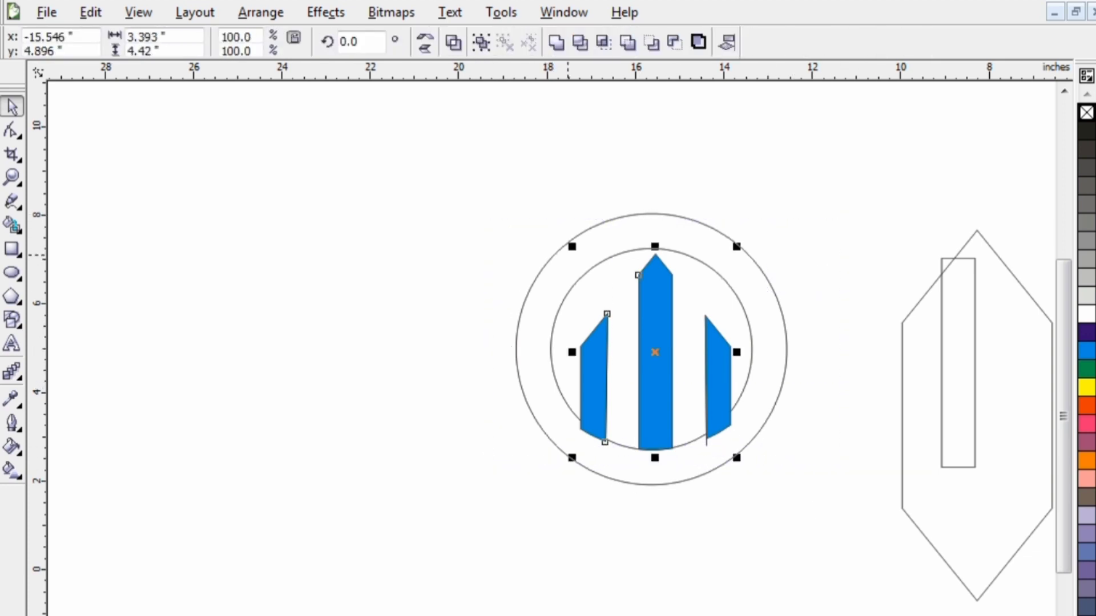
left_click_drag(572, 247, 588, 266)
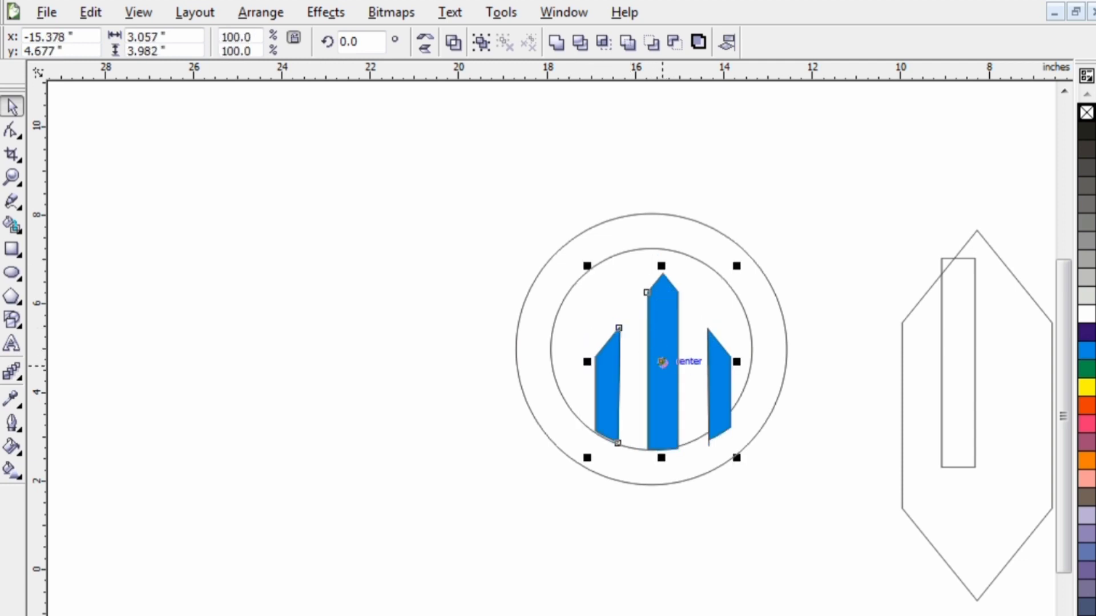
left_click(662, 362)
key("Left")
key("Left")
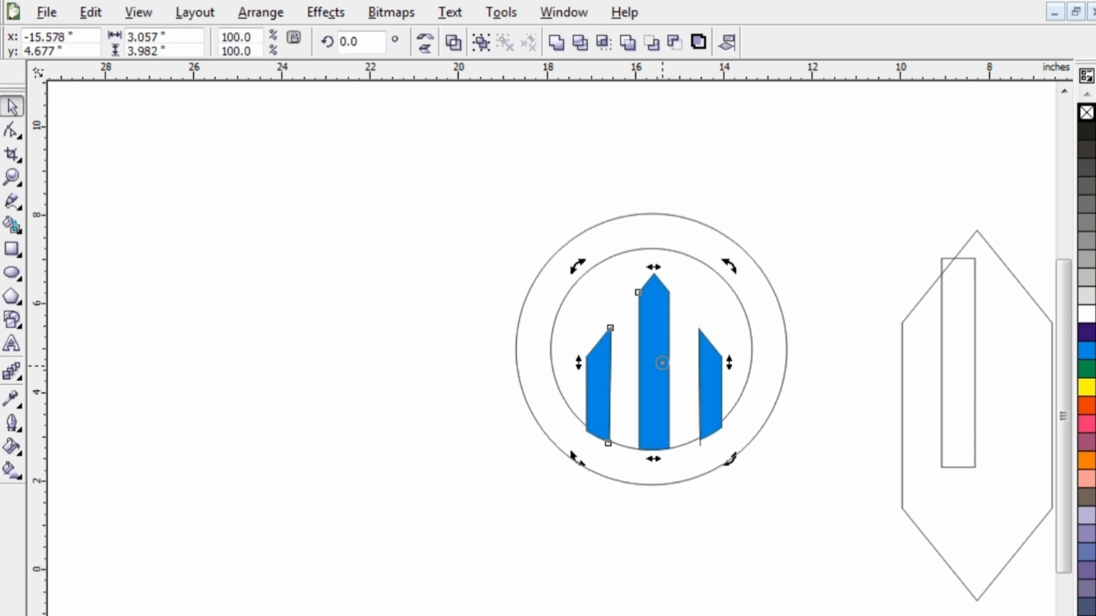
key("Escape")
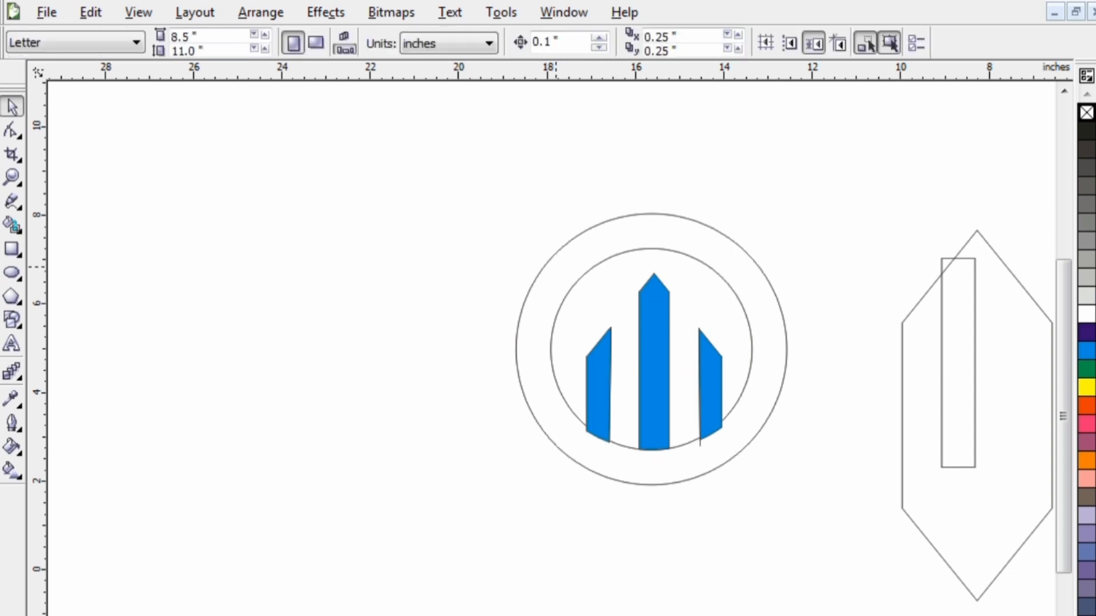
Fill the outer circle with medium grey and, by editing its PowerClip contents, fill the inner circle with white
left_click(569, 258)
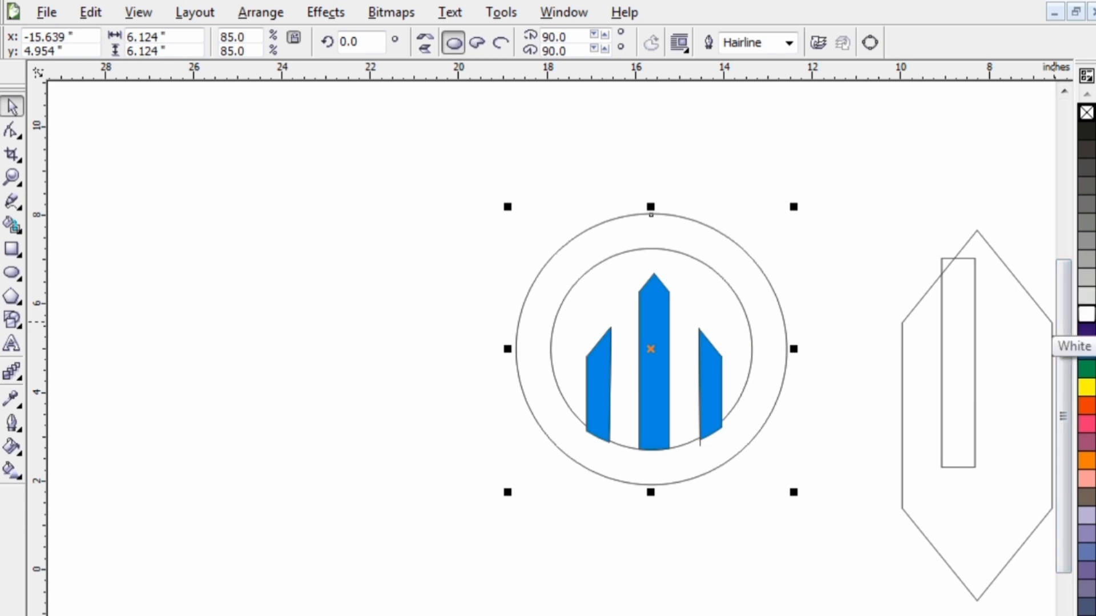
left_click(1086, 260)
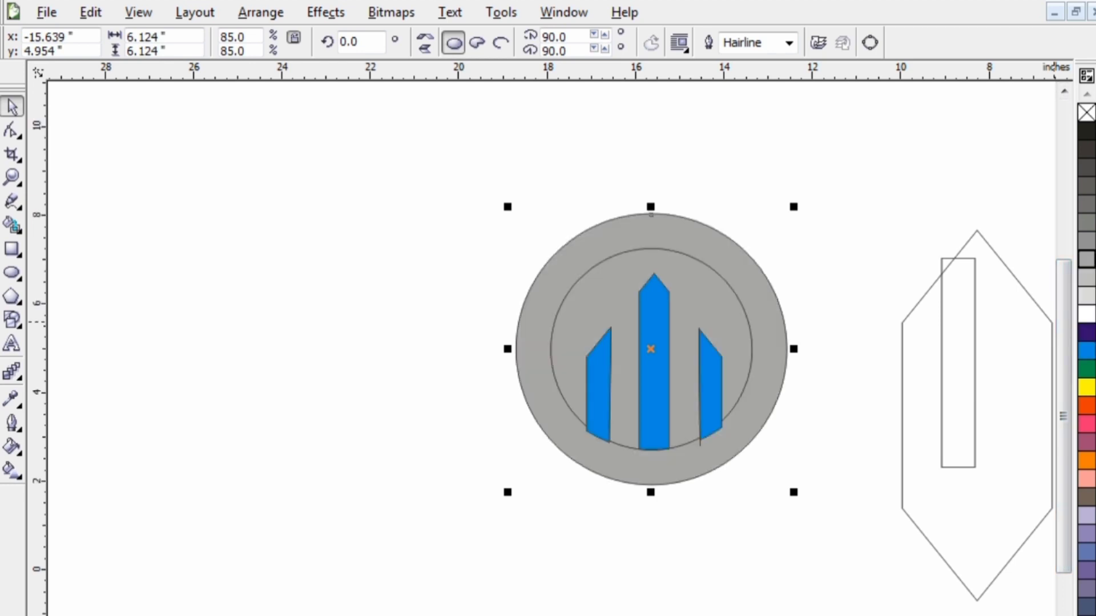
scroll(656, 294, "up", 1)
right_click(641, 416)
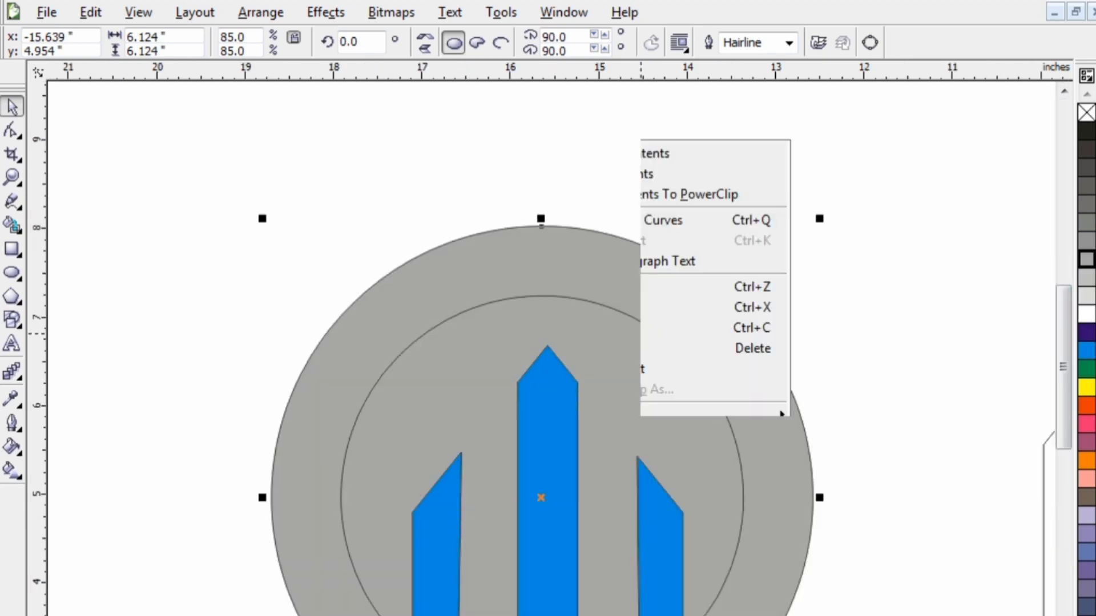
left_click(694, 8)
left_click(543, 386)
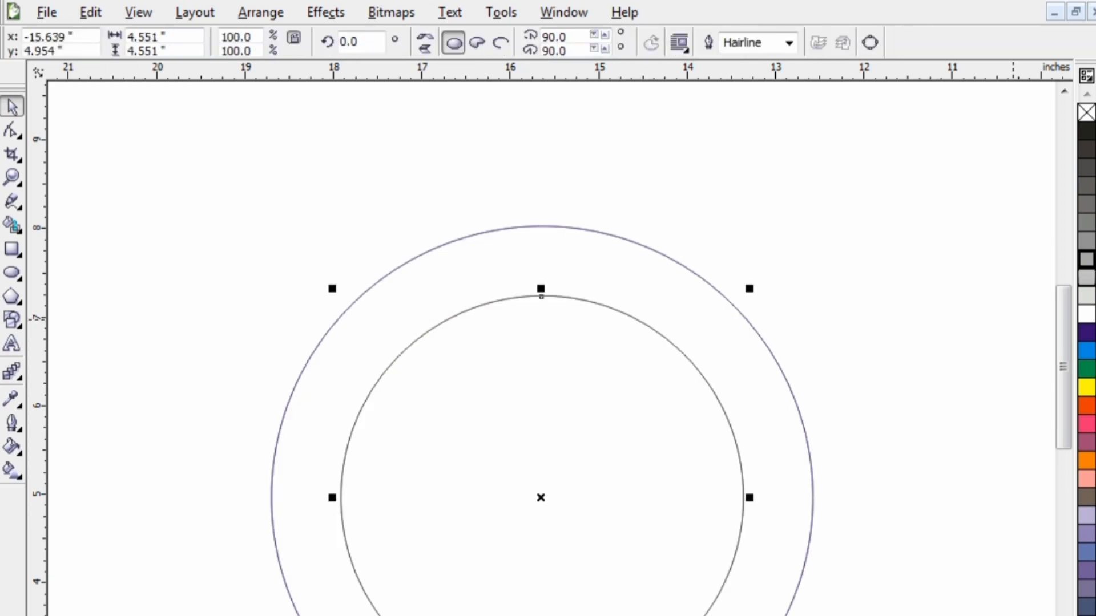
left_click(1086, 315)
scroll(412, 347, "down", 1)
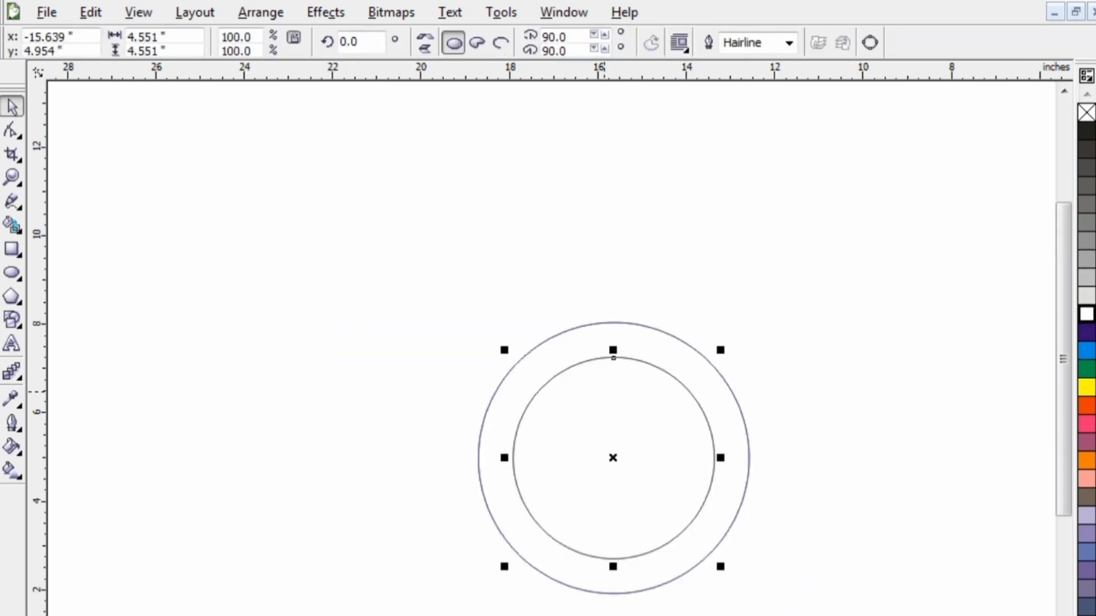
right_click(604, 391)
left_click(696, 5)
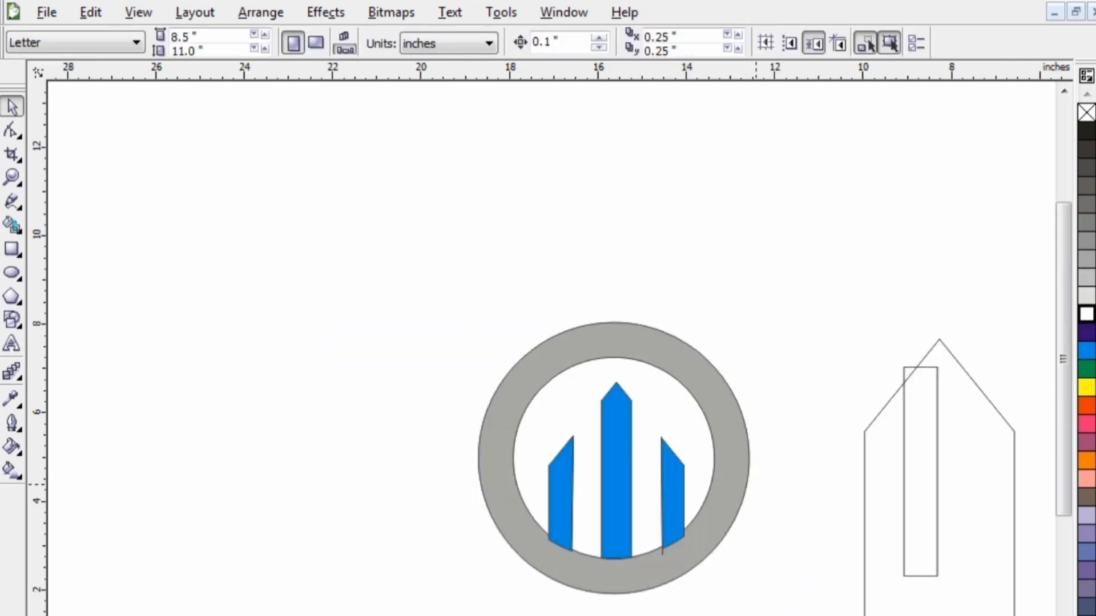
Try light grey and green on the outer ring, settling on a blue slightly darker than the strips
left_click(1087, 295)
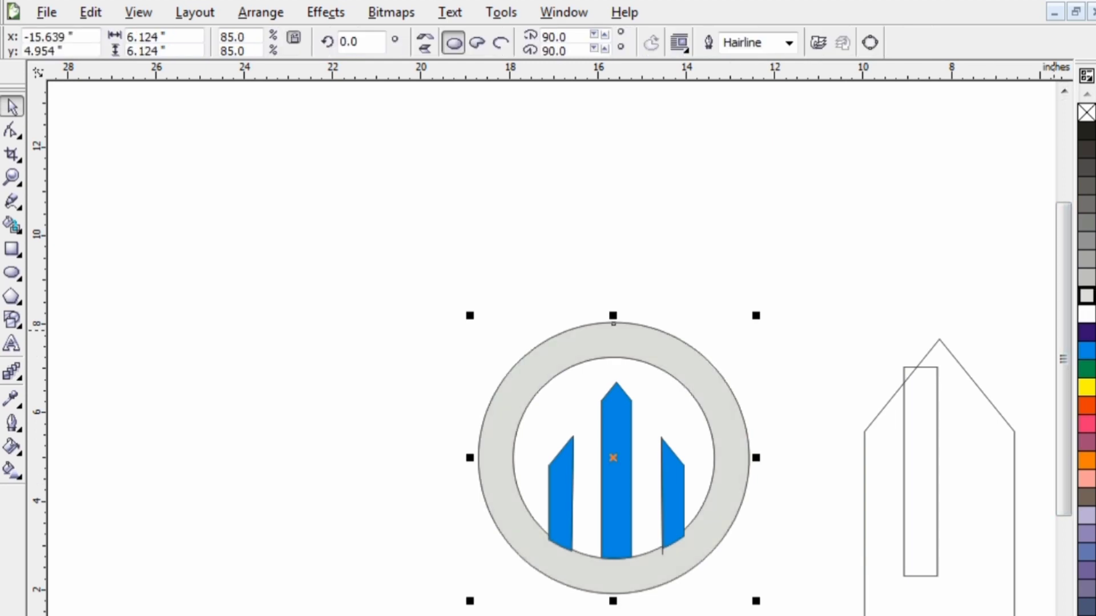
left_click(1087, 369)
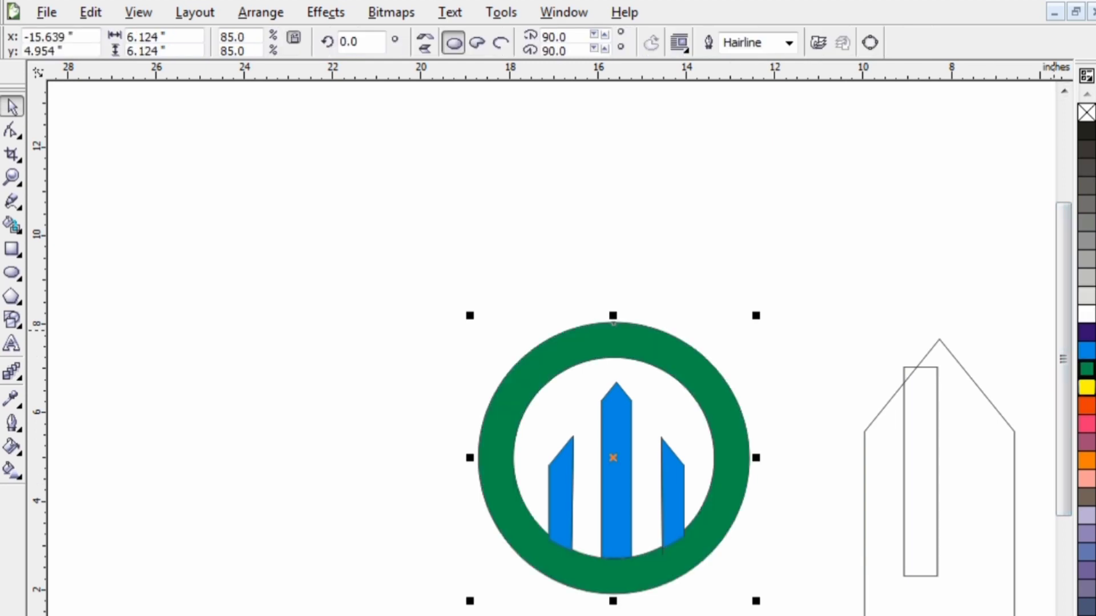
left_click(1086, 350)
left_click(729, 583)
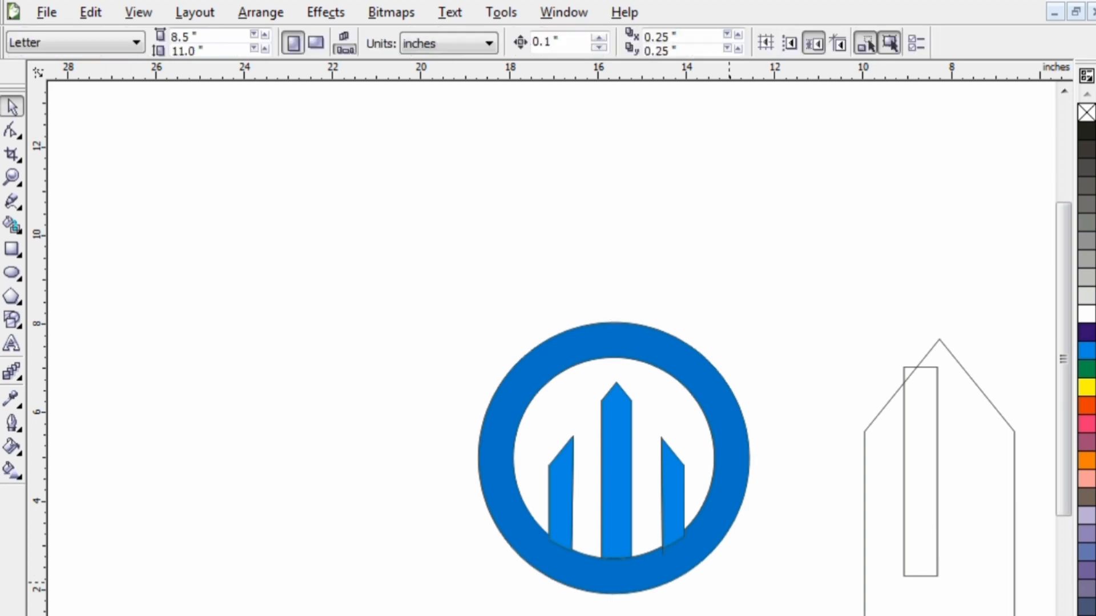
Move the three strips down to the ring's lower edge and enlarge them to about 3.45 × 4.5 in, centered horizontally
left_click_drag(783, 335, 512, 580)
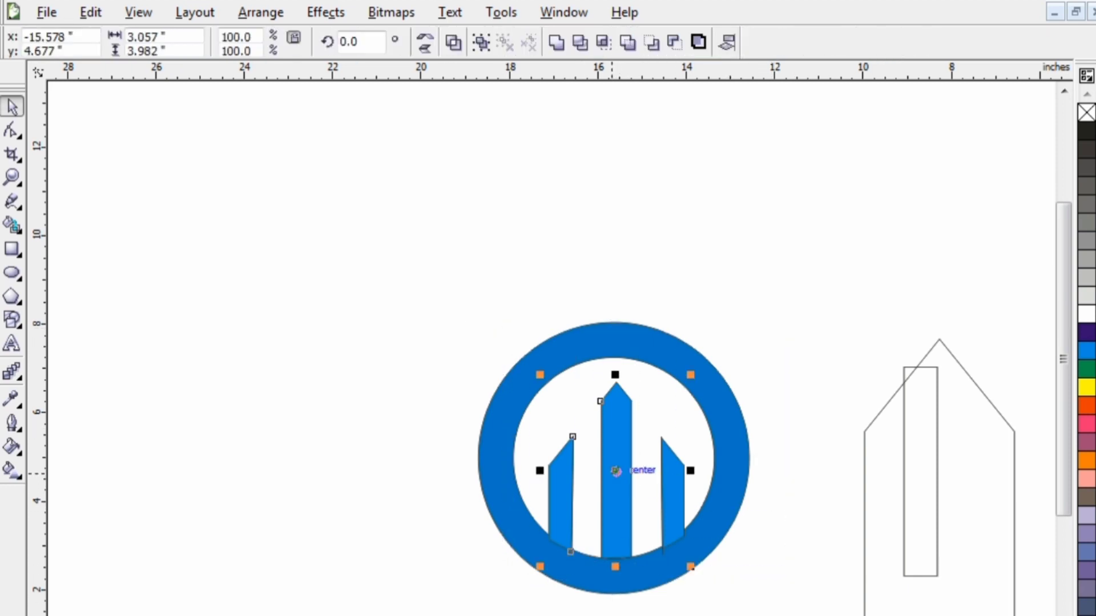
left_click_drag(661, 494, 660, 529)
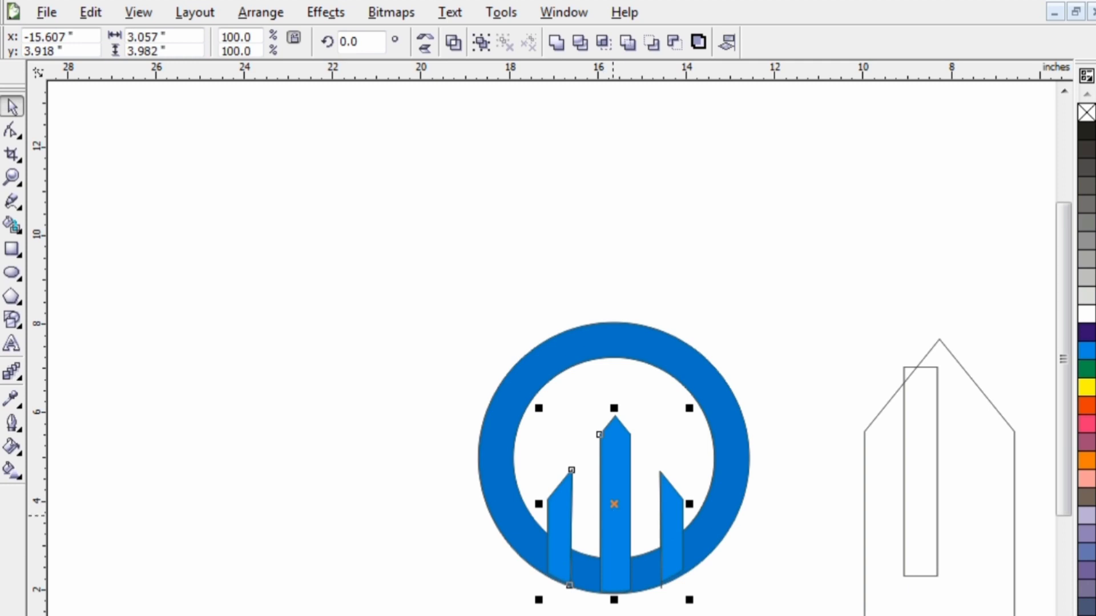
left_click_drag(688, 408, 703, 356)
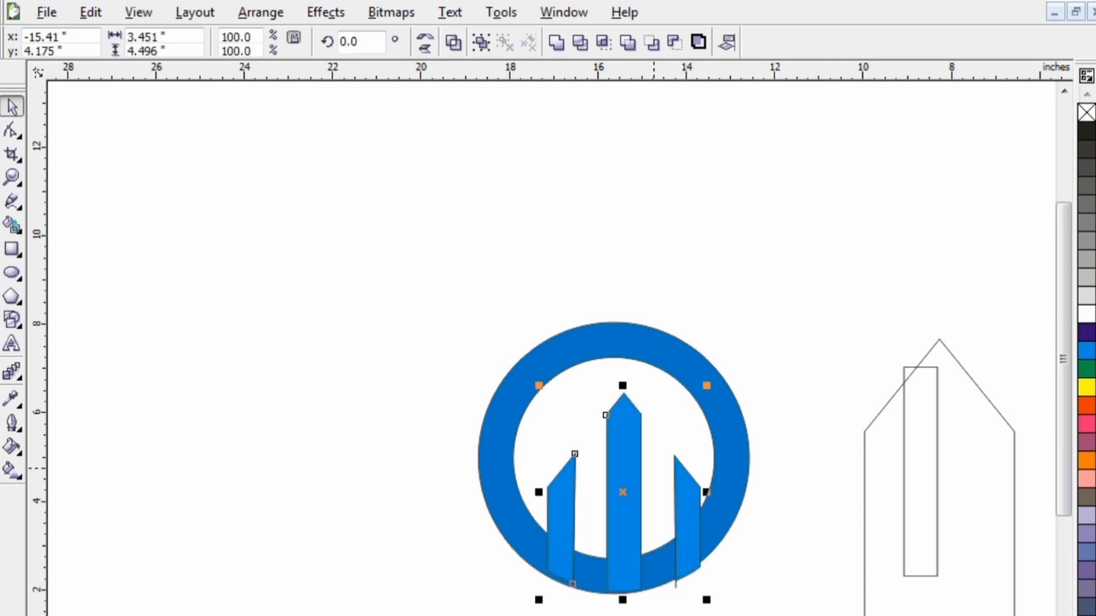
key("Left")
key("Left")
key("Escape")
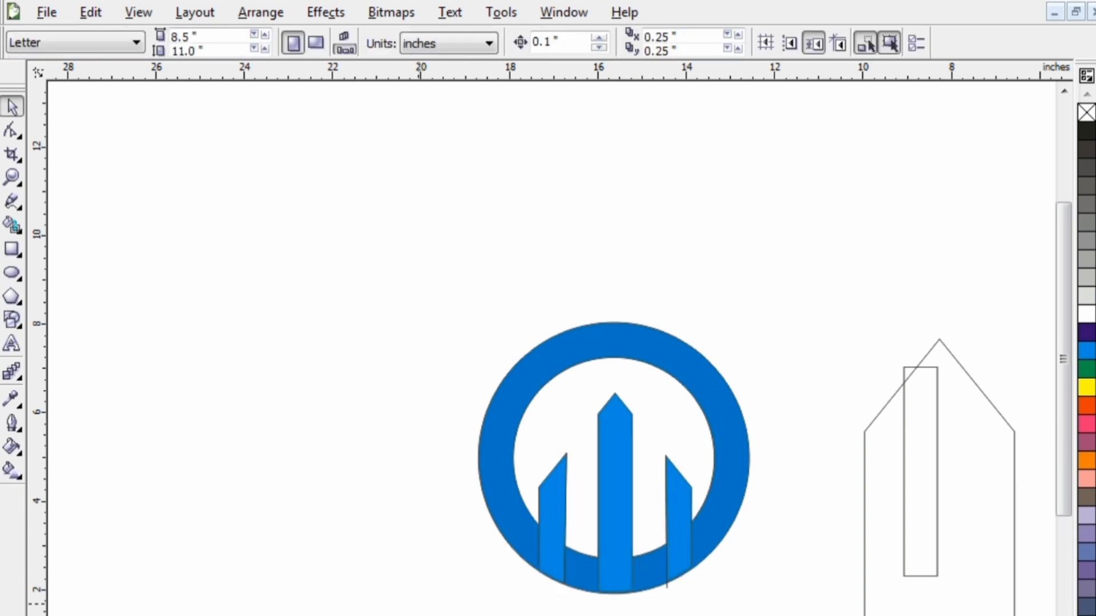
Delete the leftover hexagon outline and narrow rectangle beside the logo
left_click(927, 528)
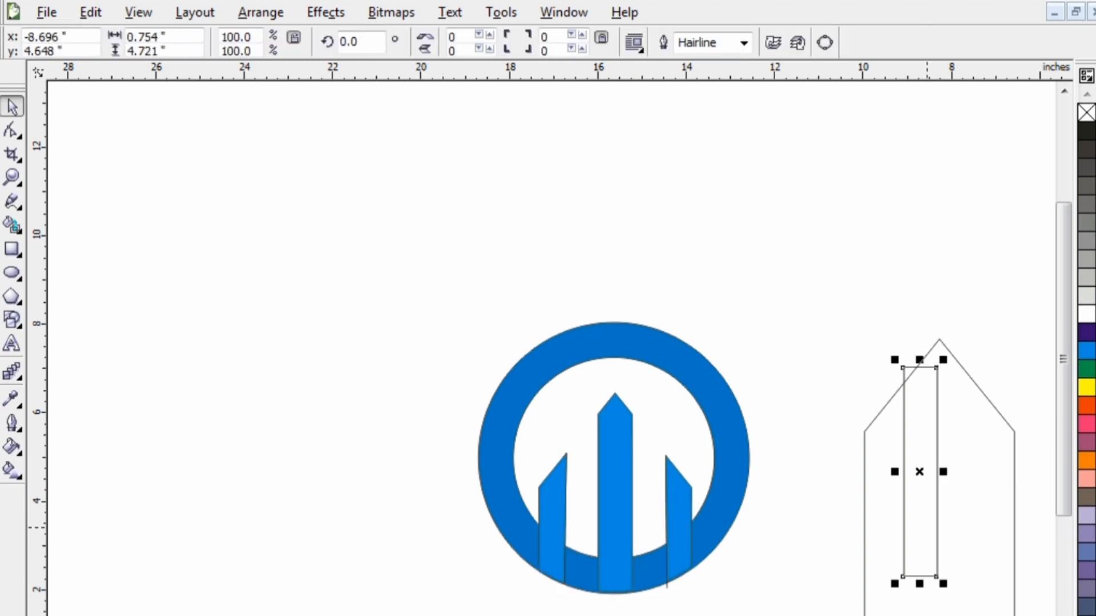
left_click(726, 562)
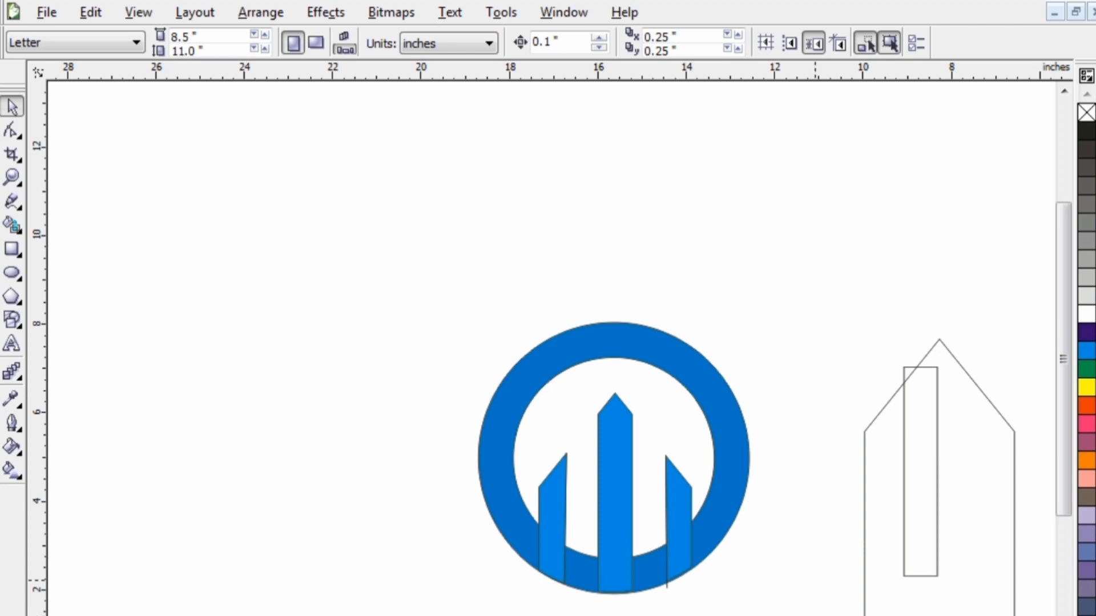
left_click(883, 531)
key("Delete")
left_click(920, 514)
key("Delete")
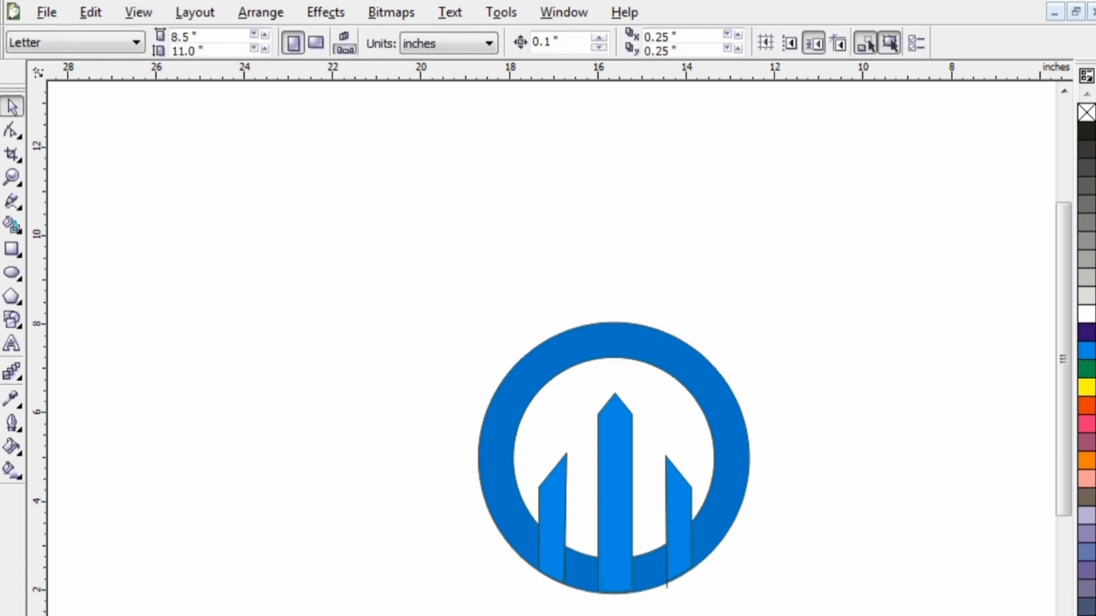
Group the ring and the three strips into one object
left_click_drag(859, 326, 436, 608)
left_click_drag(768, 278, 420, 615)
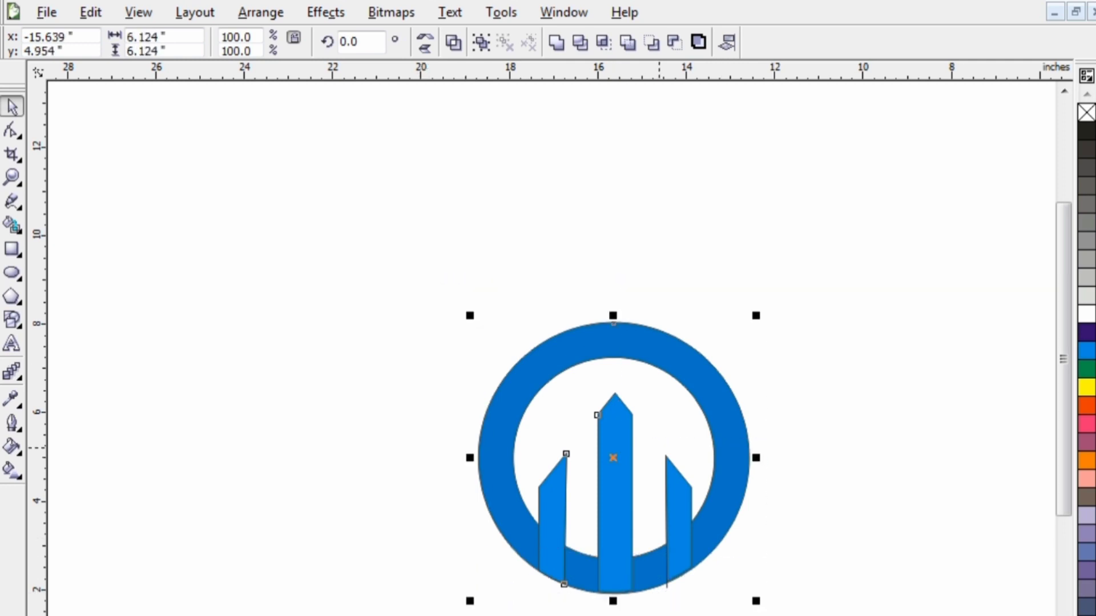
right_click(628, 441)
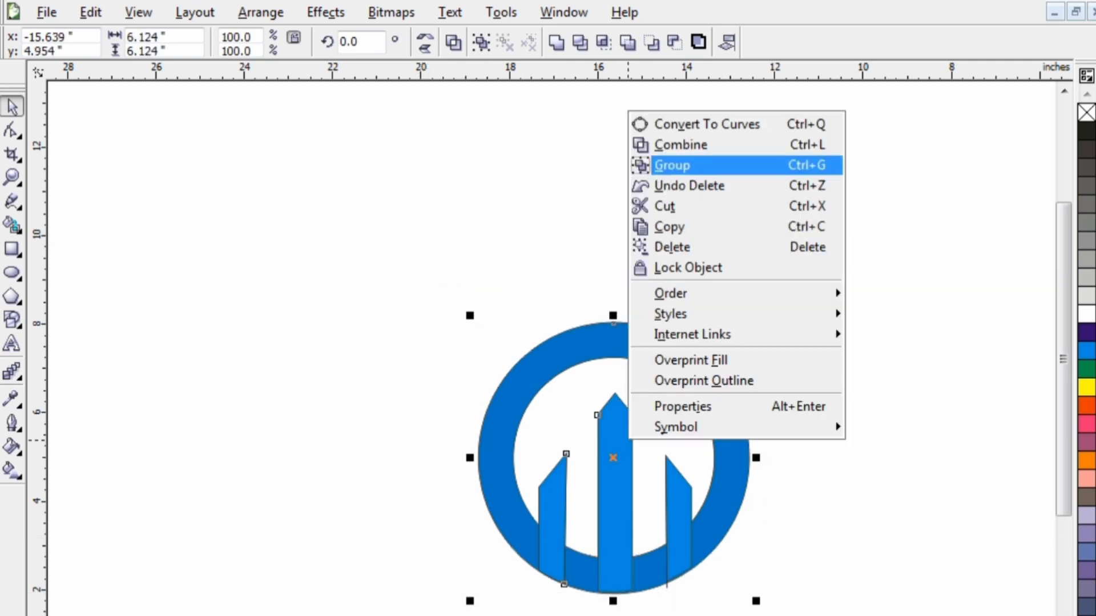
left_click(673, 166)
left_click(394, 257)
Apply a linear interactive fill down the grouped logo, running from blue at its top to pink near its bottom
left_click(12, 470)
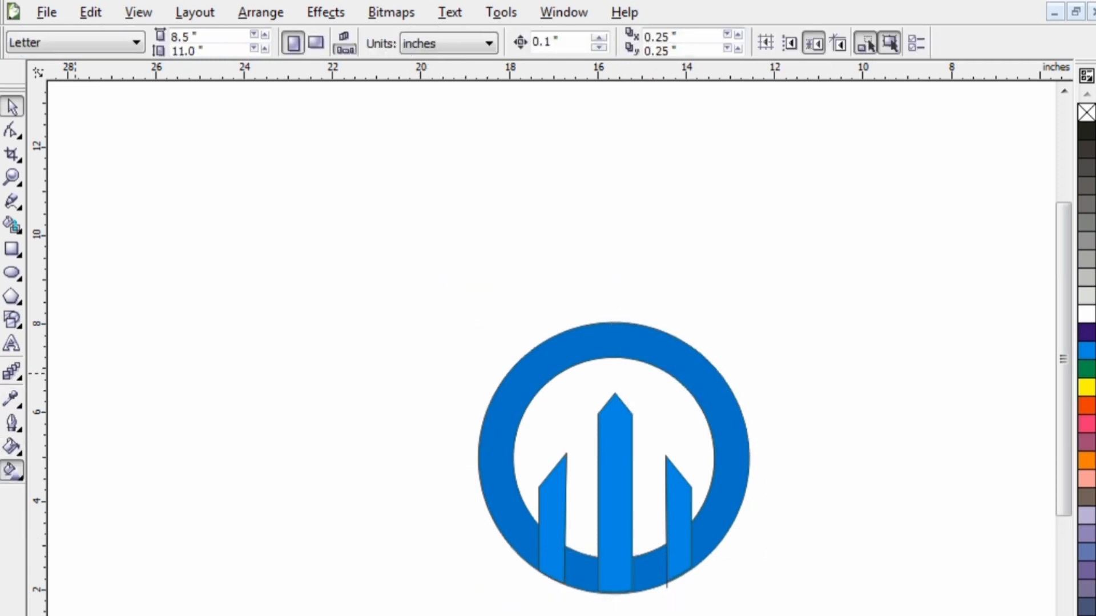
left_click(600, 428)
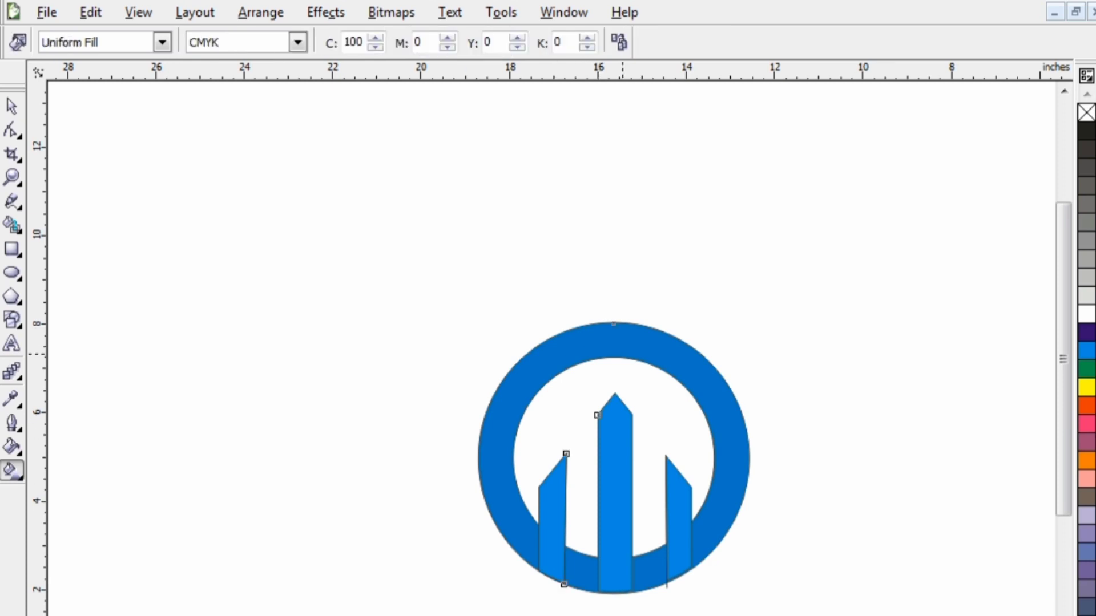
left_click_drag(625, 334, 604, 535)
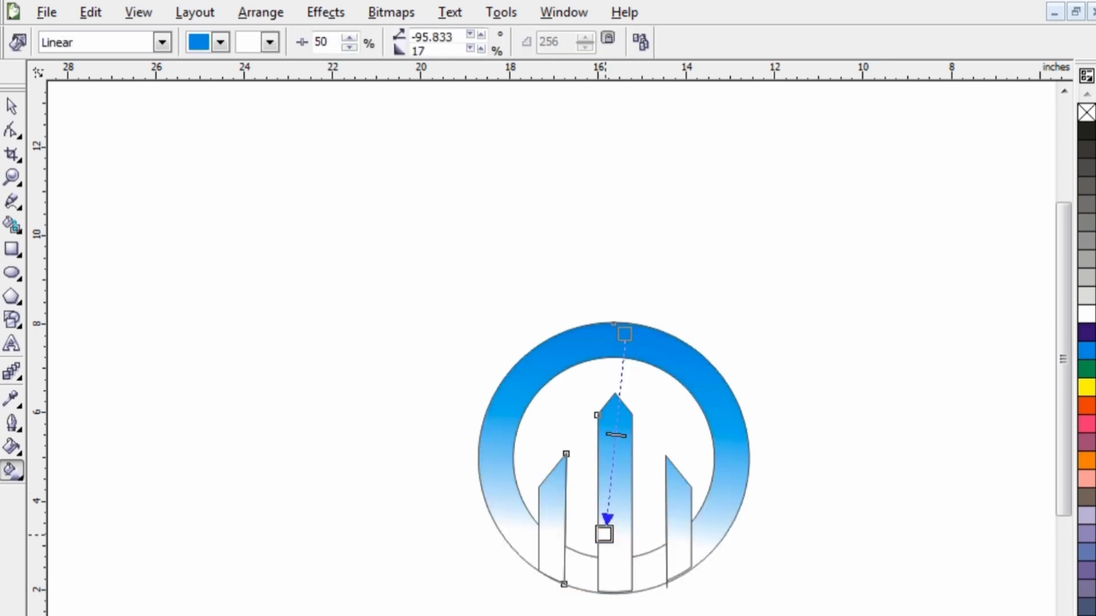
left_click(1087, 388)
left_click(1087, 424)
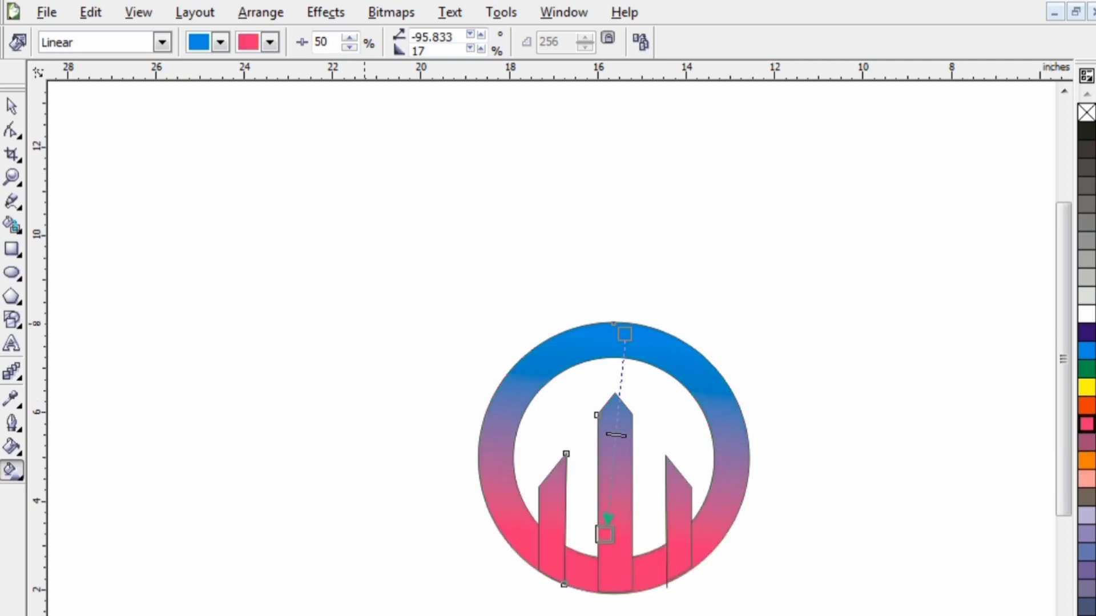
Reverse the gradient's colors by setting its start color to pink and its end color to blue
left_click(269, 41)
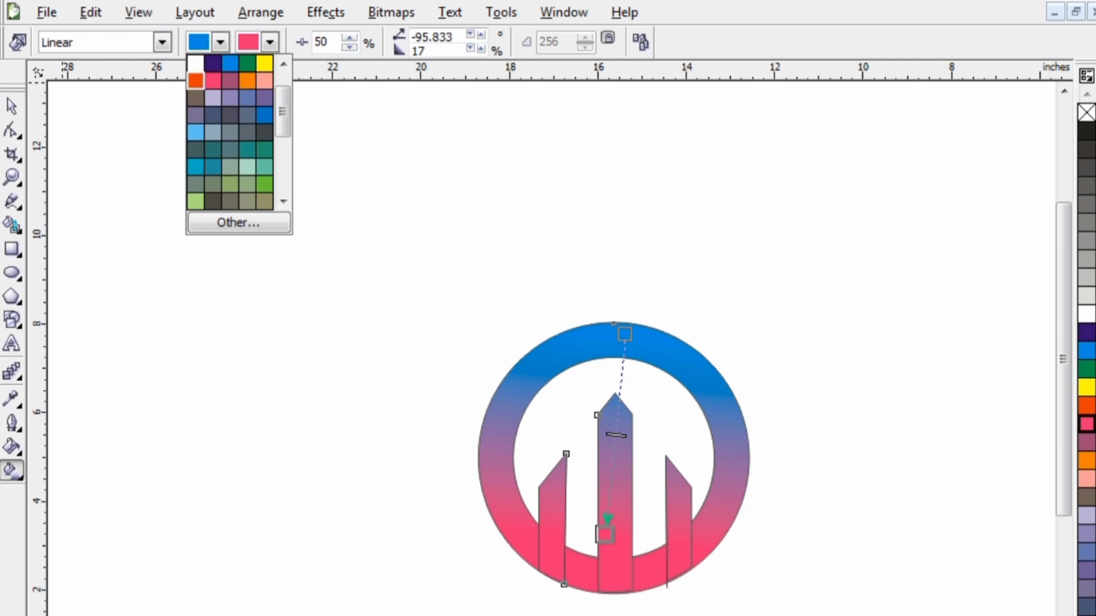
left_click(213, 81)
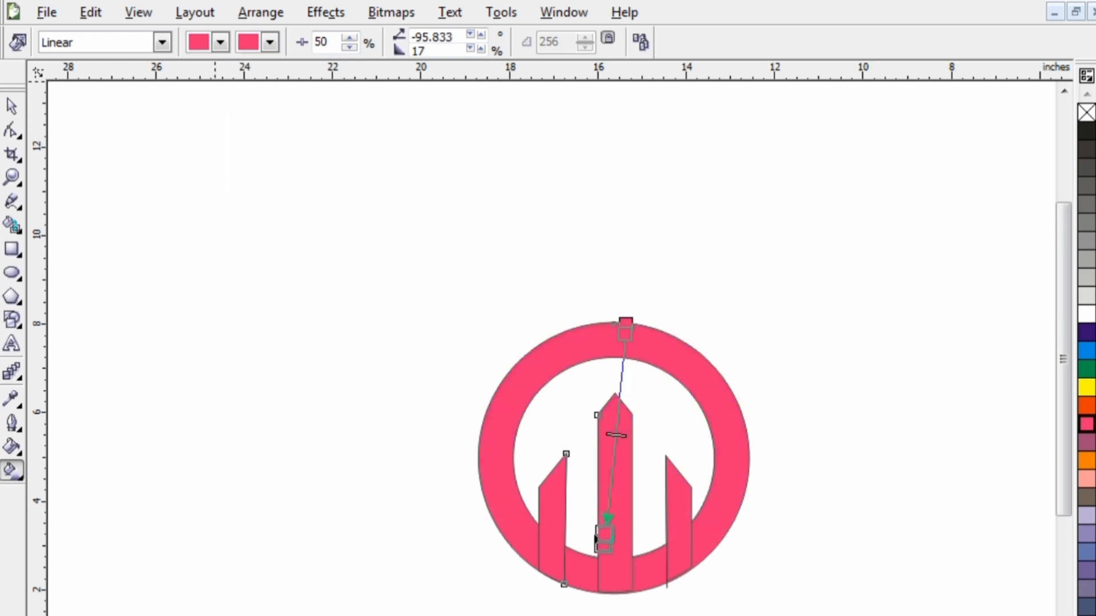
left_click(269, 41)
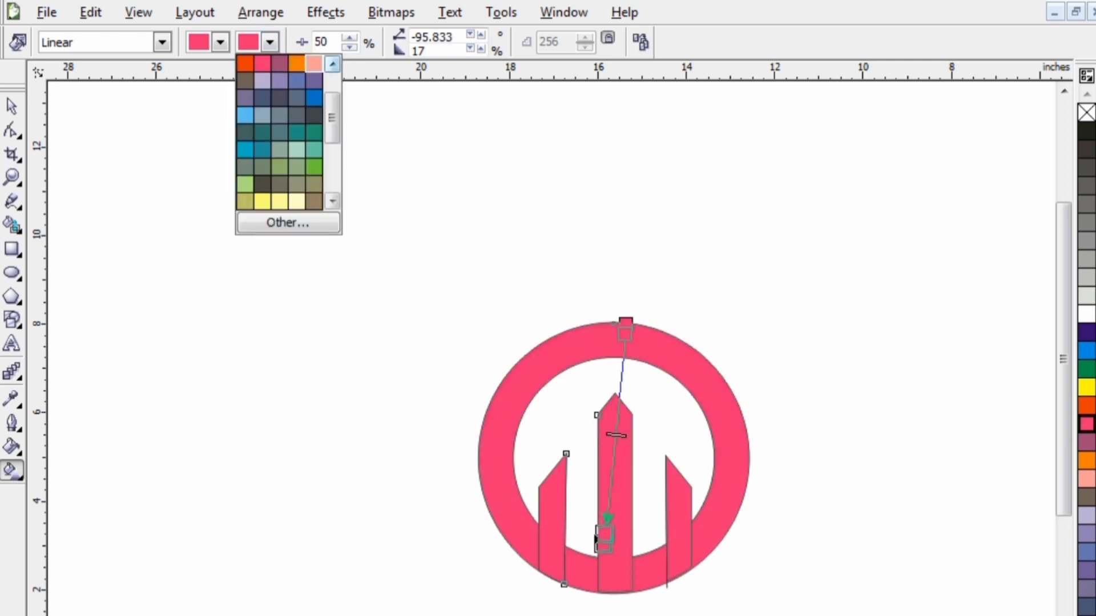
scroll(279, 132, "down", 2)
left_click(332, 64)
left_click(333, 63)
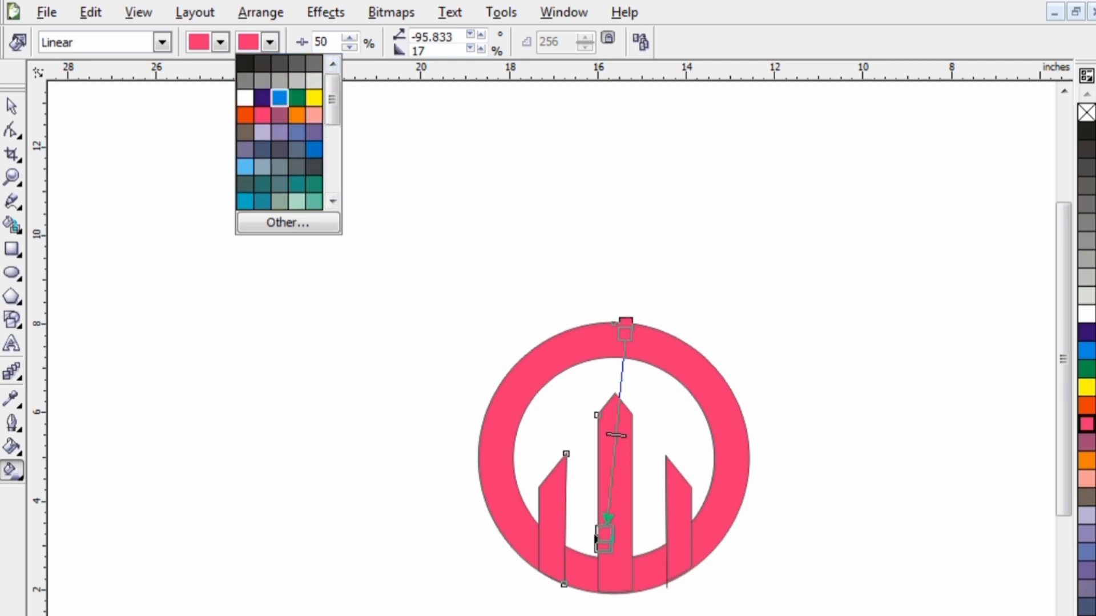
left_click(279, 99)
Move the grouped logo up and slightly to the left on the drawing area
left_click(12, 106)
left_click_drag(827, 299, 451, 606)
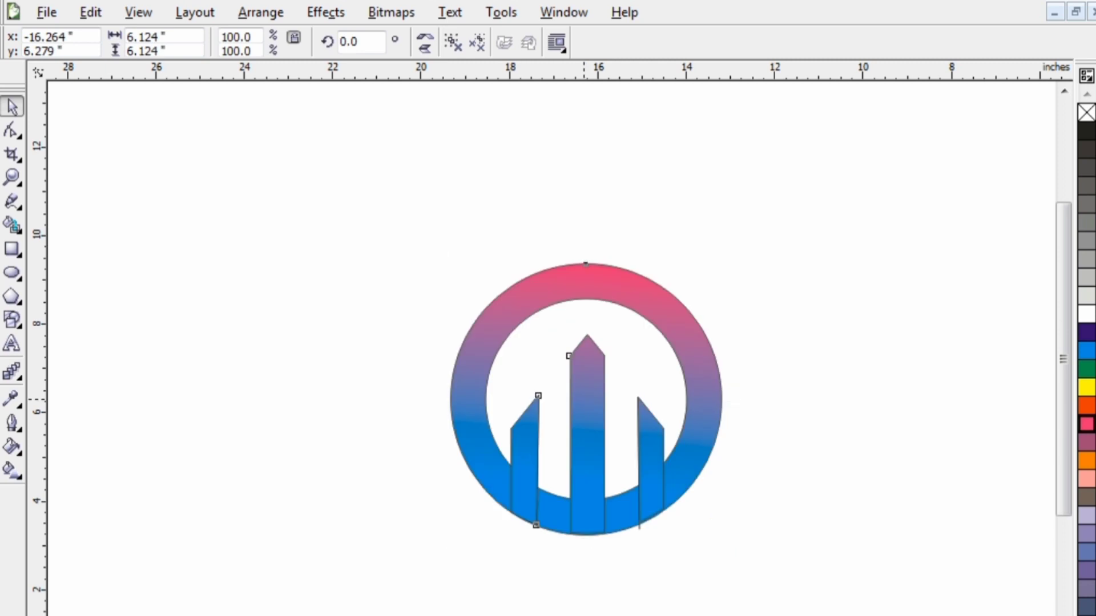